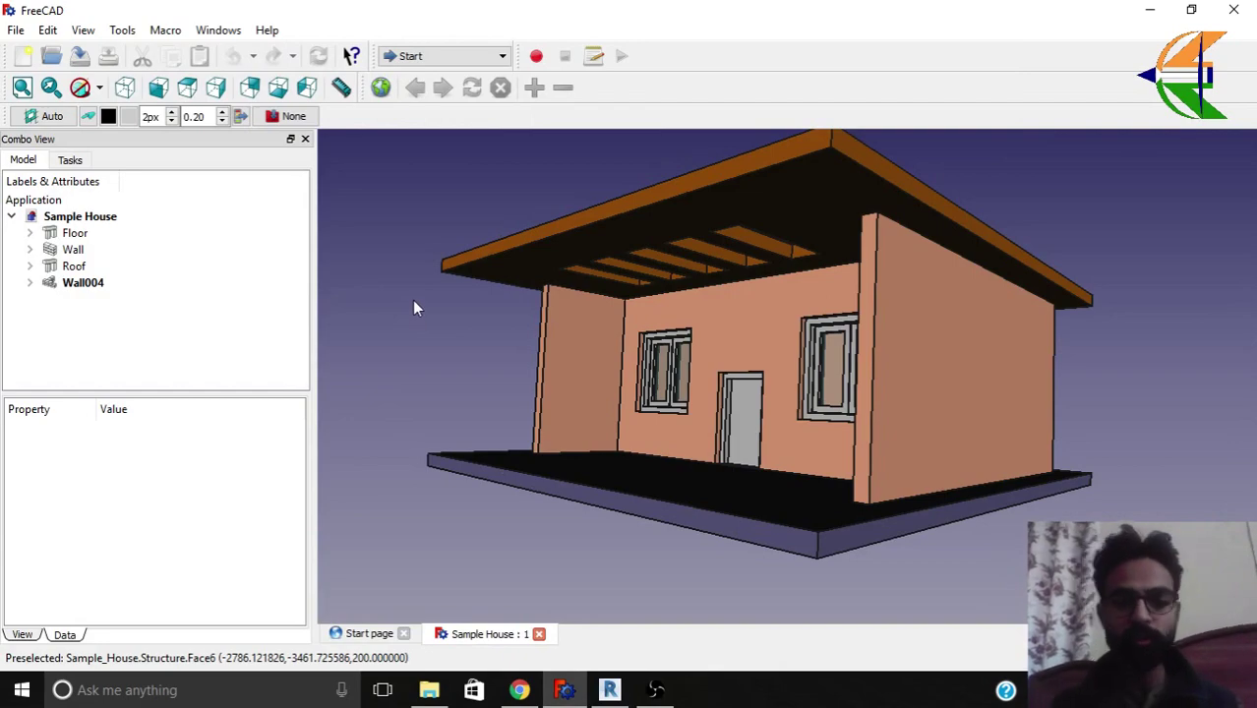
Examine the sample house's floor, walls, roof, door and windows in the model tree and from several viewing angles.
middle_drag(457, 343, 983, 424)
click(78, 234)
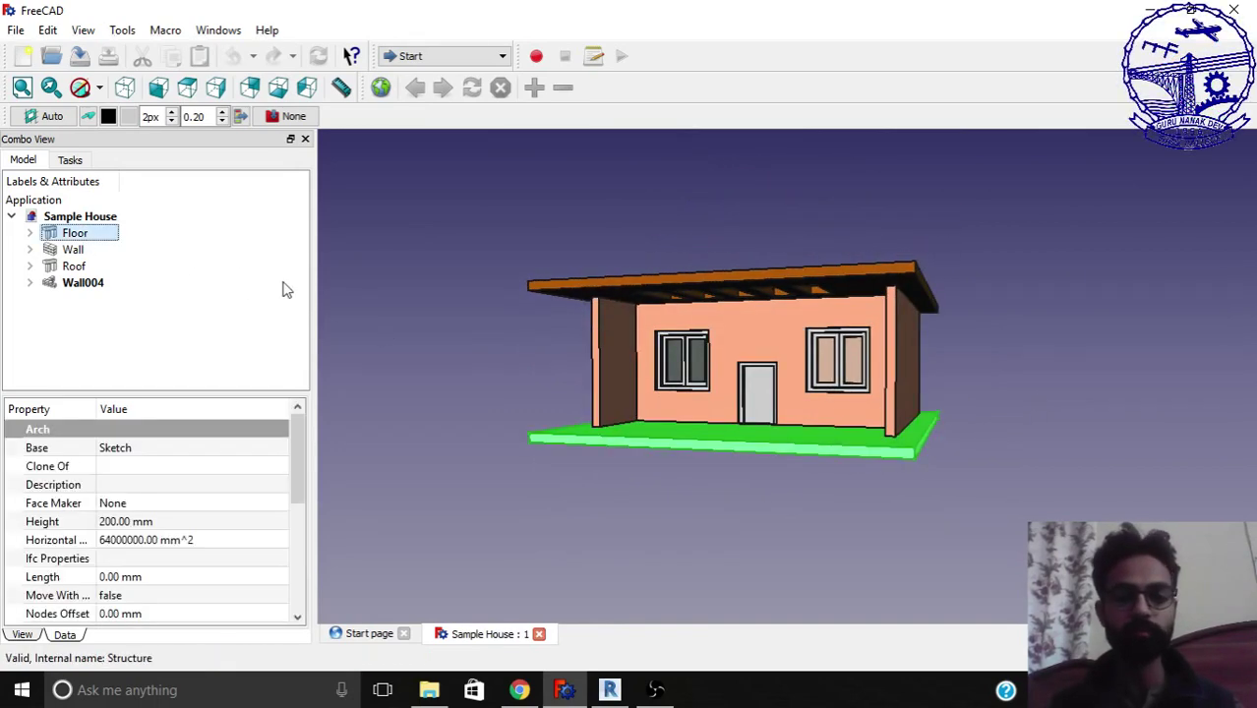
key(Down)
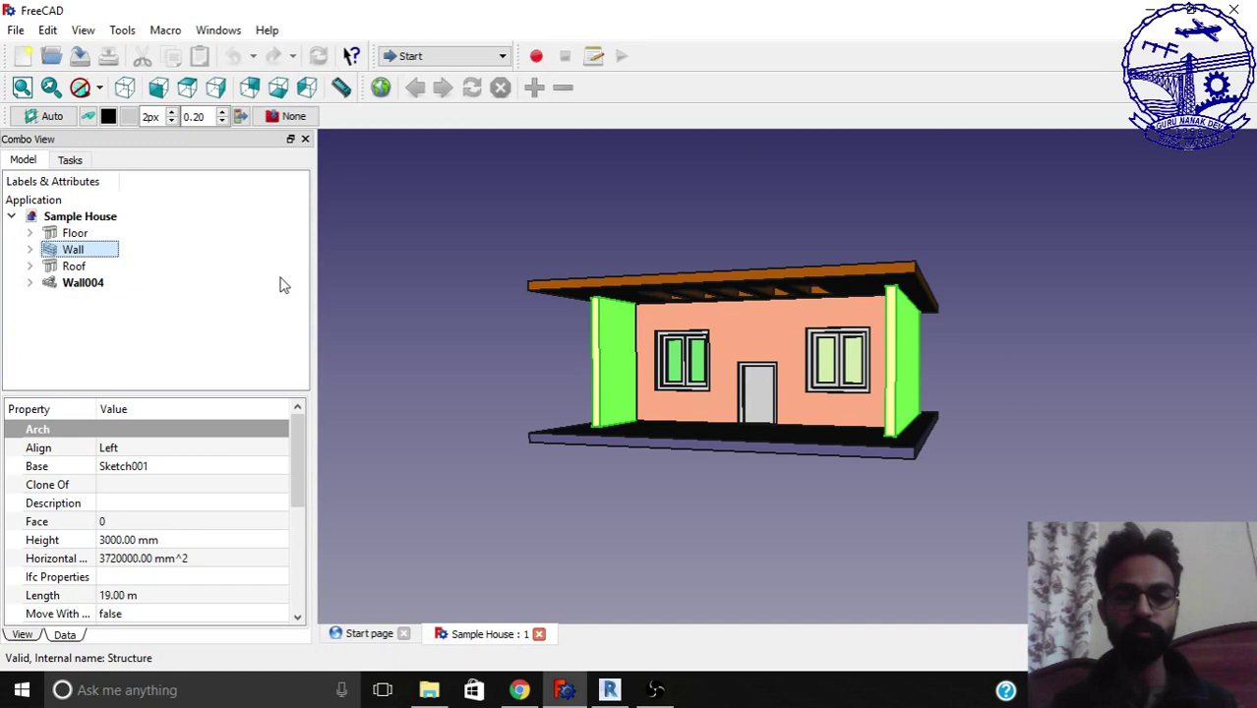
key(Down)
key(Down)
key(Up)
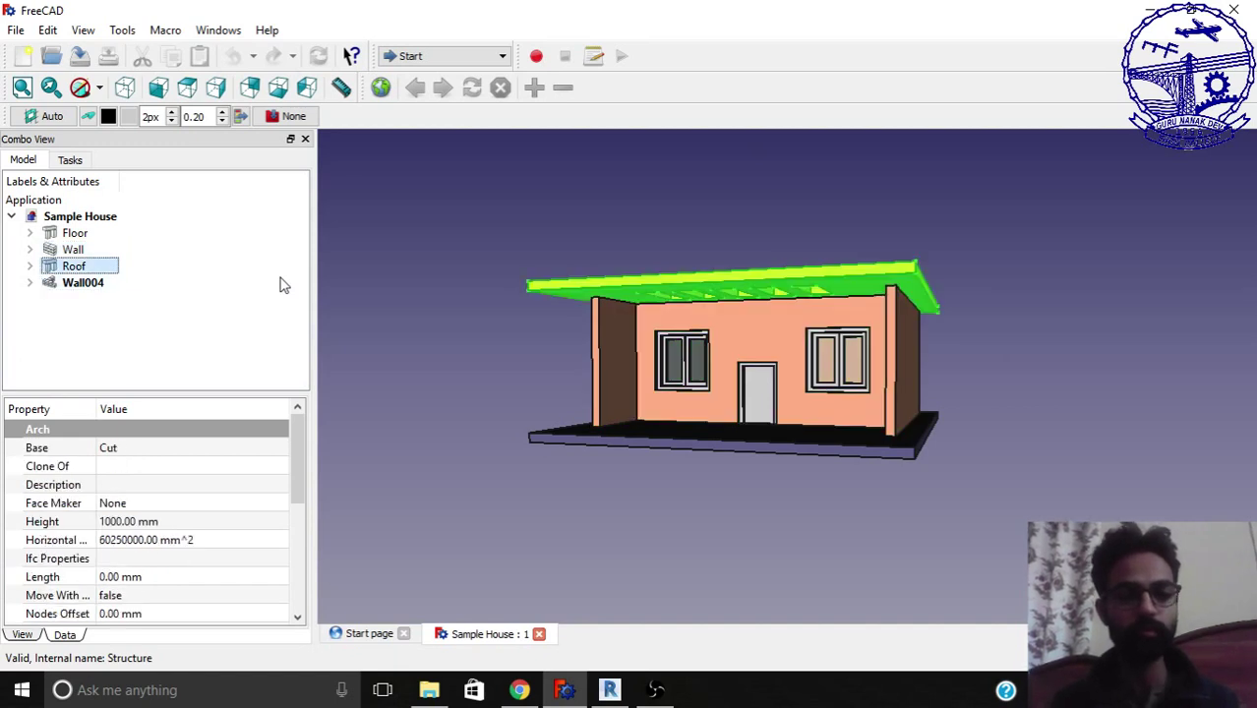
key(Down)
click(30, 282)
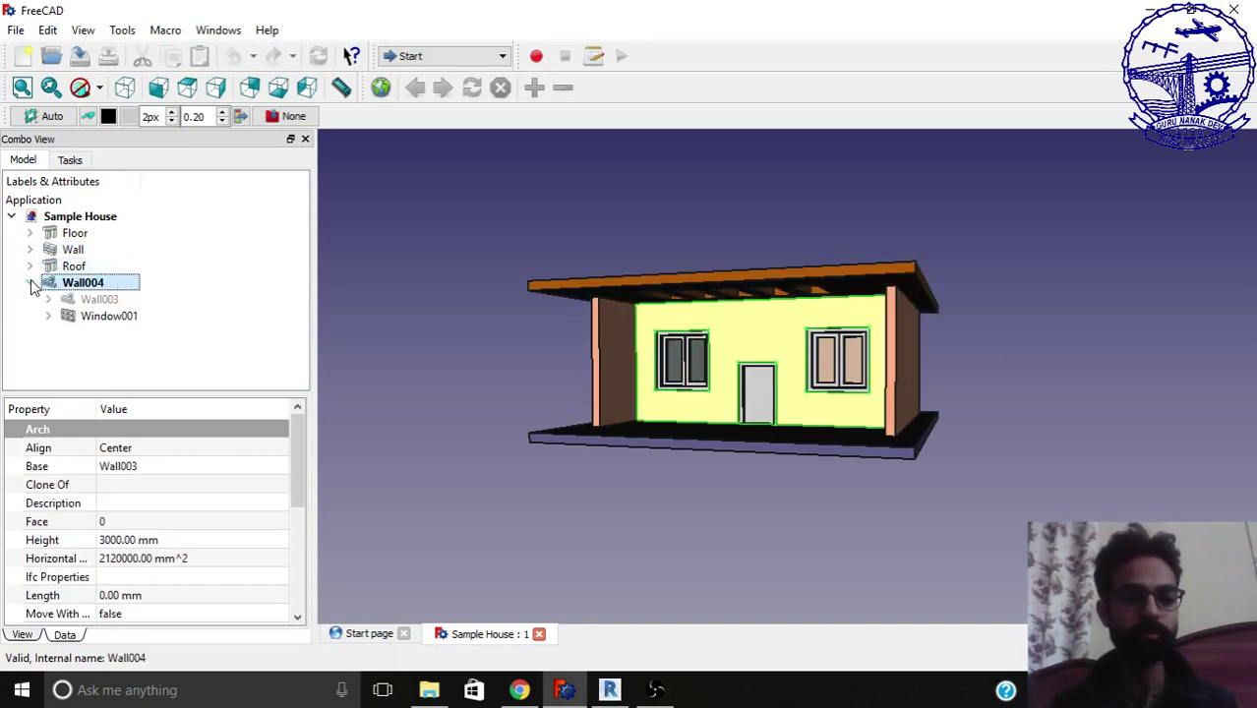
click(47, 315)
click(48, 299)
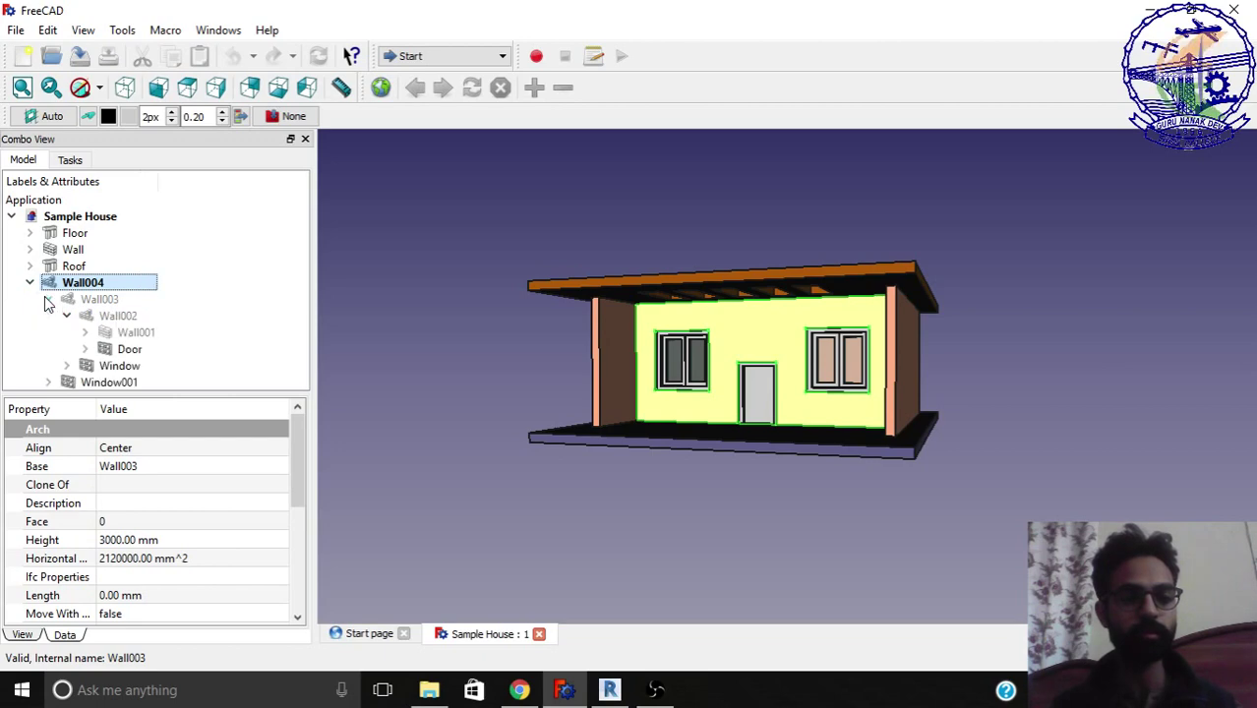
click(129, 349)
click(120, 365)
click(410, 328)
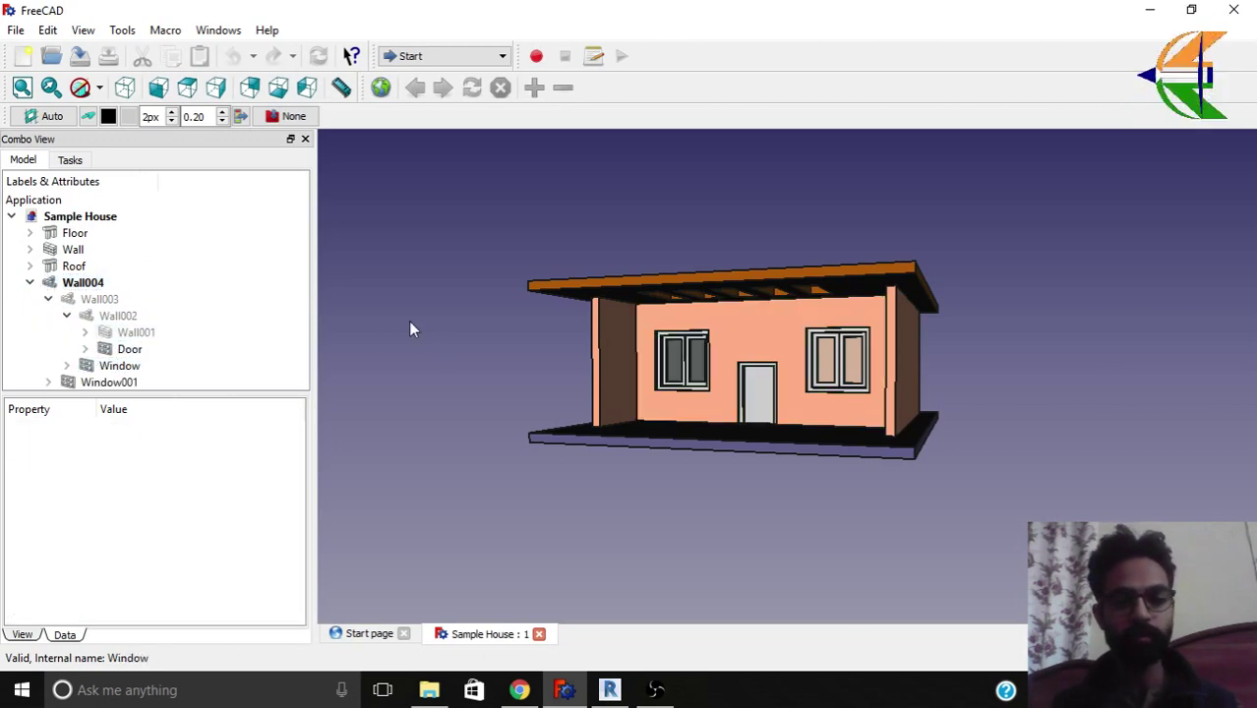
mouse_move(1121, 424)
middle_down()
mouse_move(1000, 483)
mouse_move(1043, 410)
mouse_move(878, 365)
mouse_move(664, 381)
mouse_move(603, 452)
mouse_move(955, 449)
mouse_move(1115, 414)
middle_up()
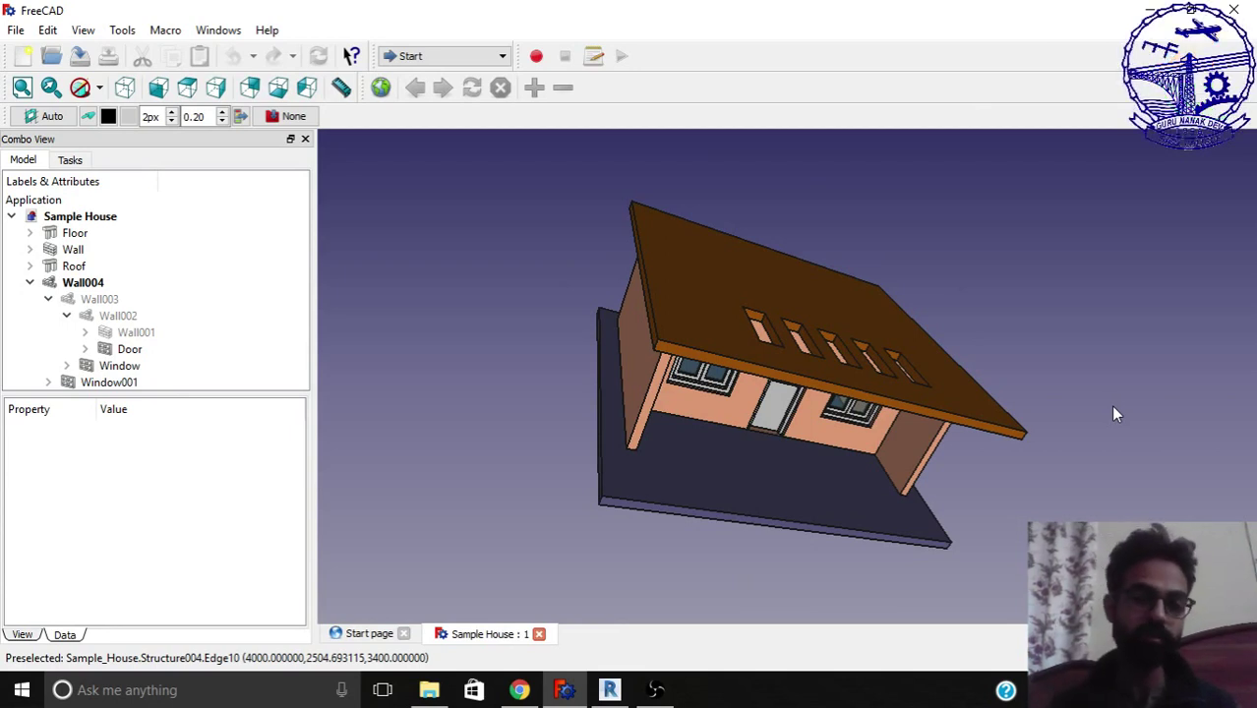
middle_drag(1103, 443, 866, 418)
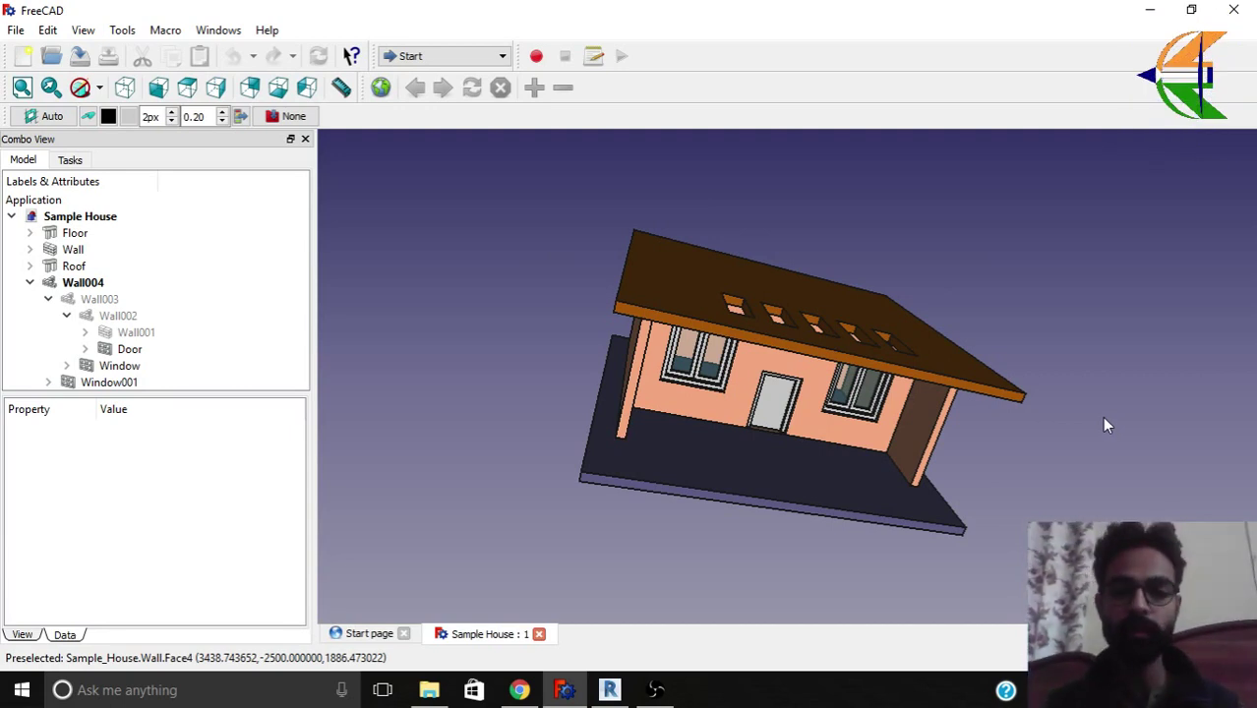
middle_drag(1104, 455, 962, 424)
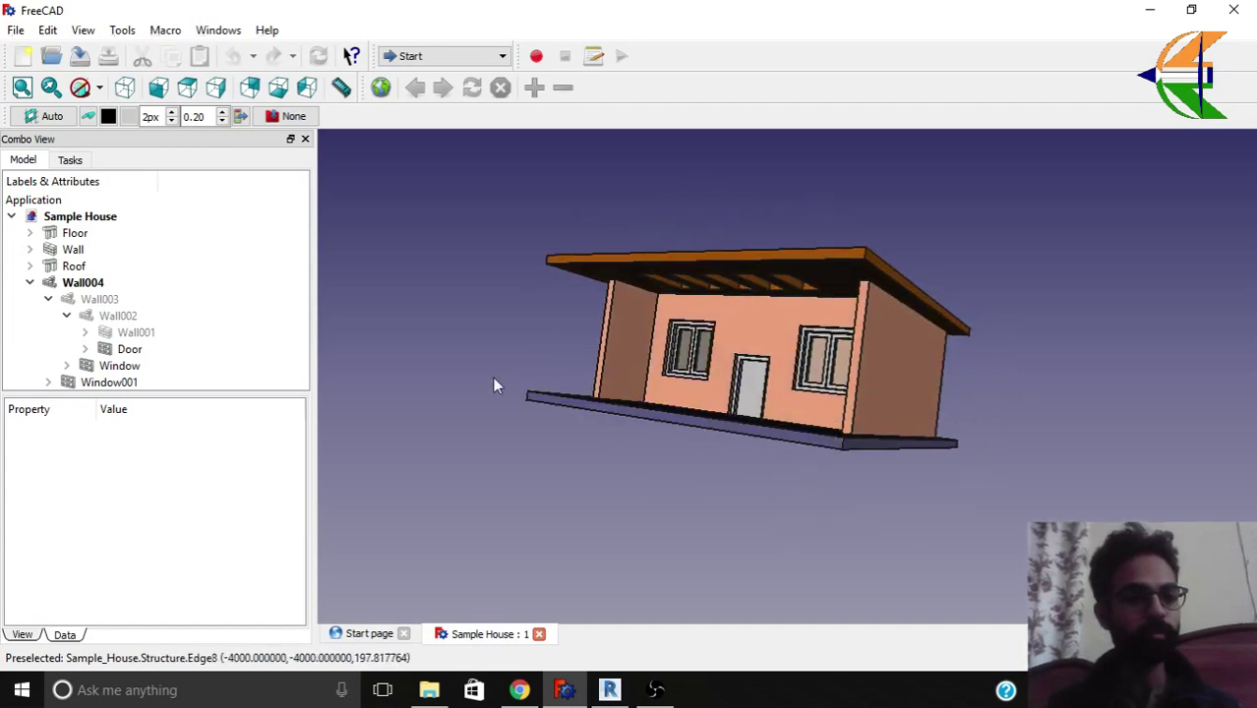
Switch the sample house document from the Start workbench to the Arch workbench.
click(441, 61)
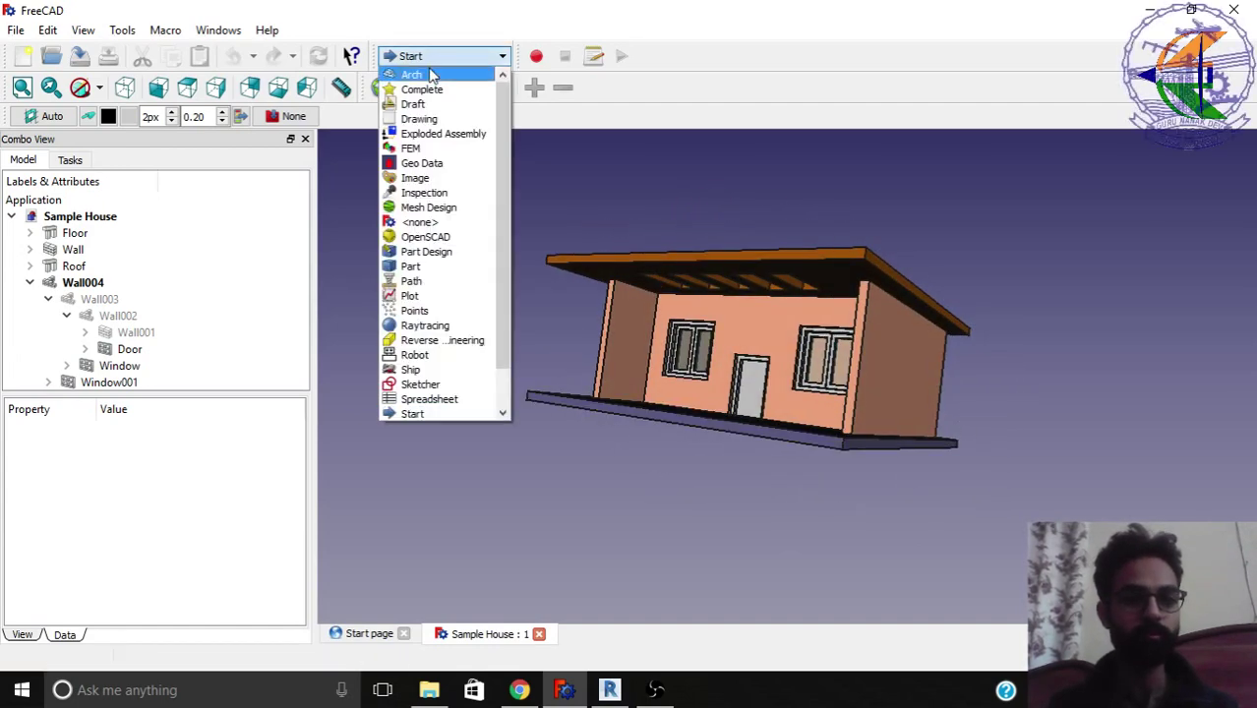
click(433, 56)
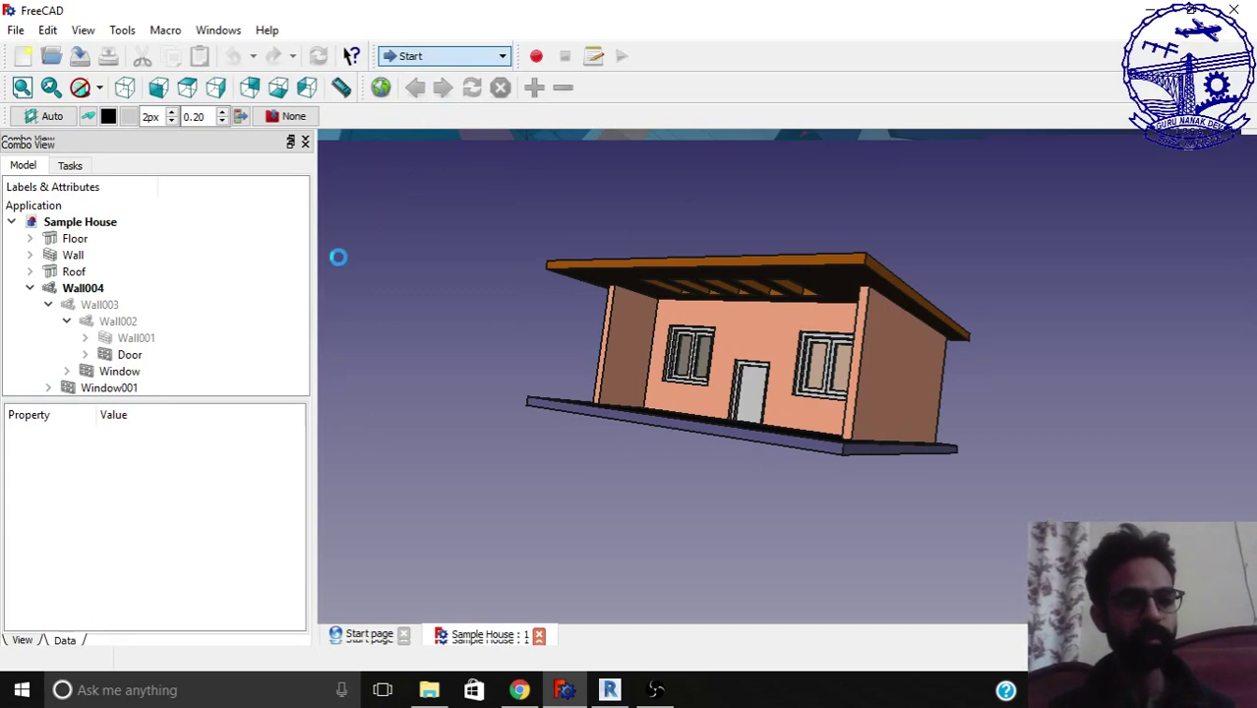
scroll(286, 246, down, 1)
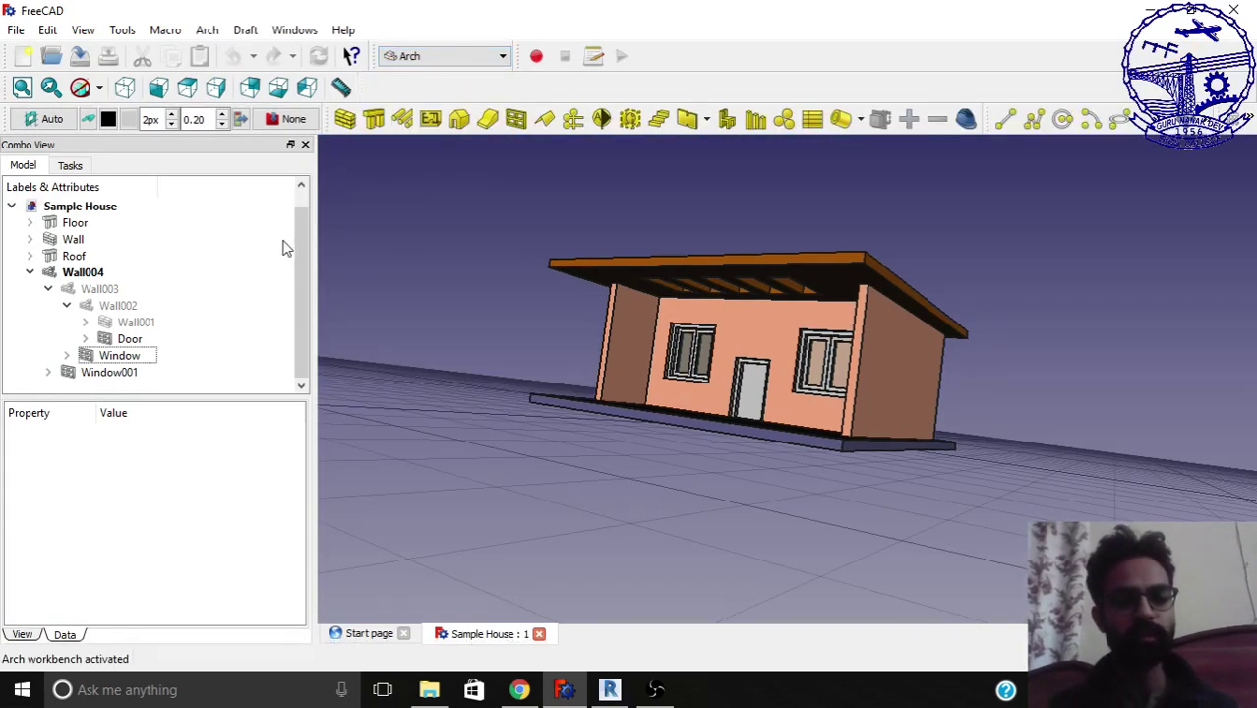
middle_drag(513, 287, 539, 331)
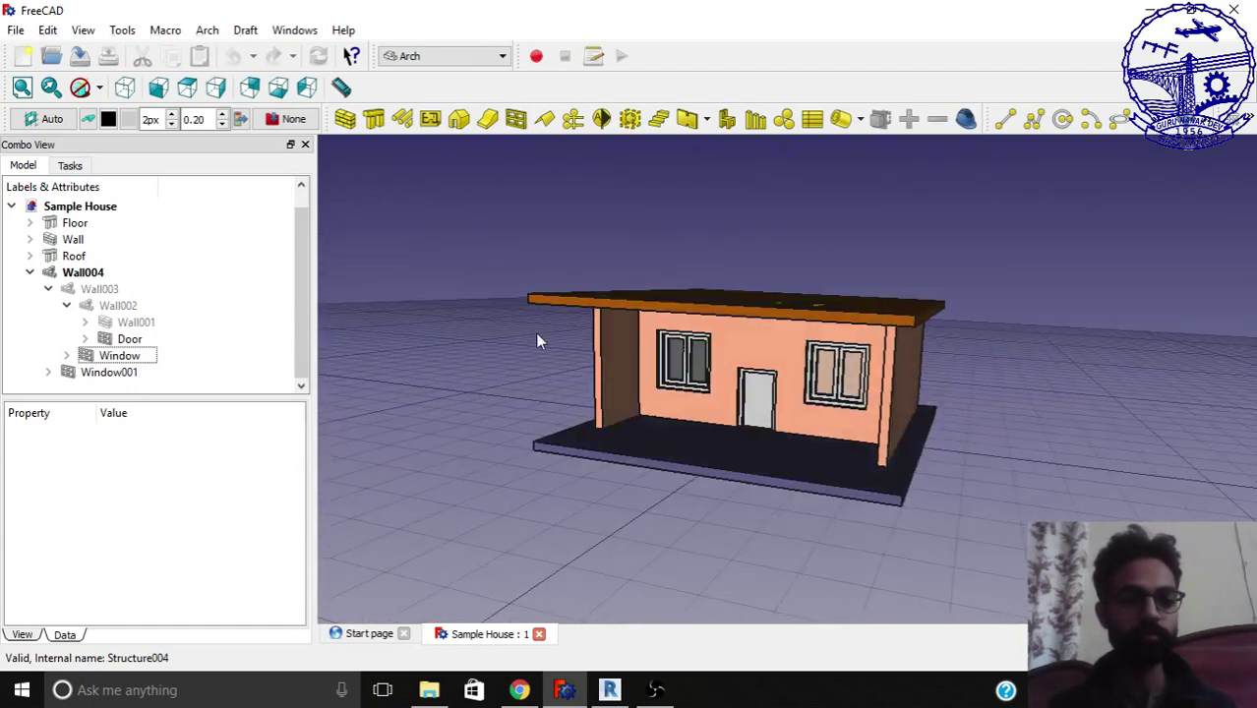
Group Floor, Wall, Roof, Wall004, Door, Window and Window001 into a new Arch floor object.
click(90, 223)
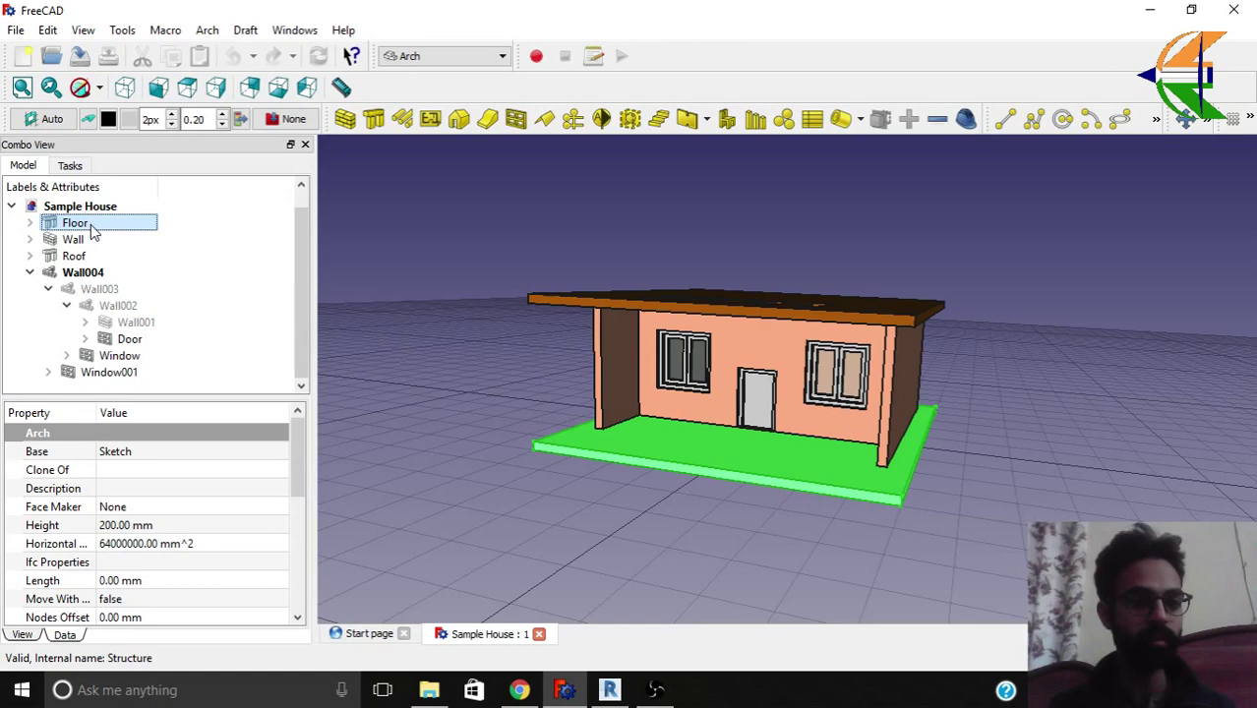
ctrl+click(79, 240)
ctrl+click(83, 255)
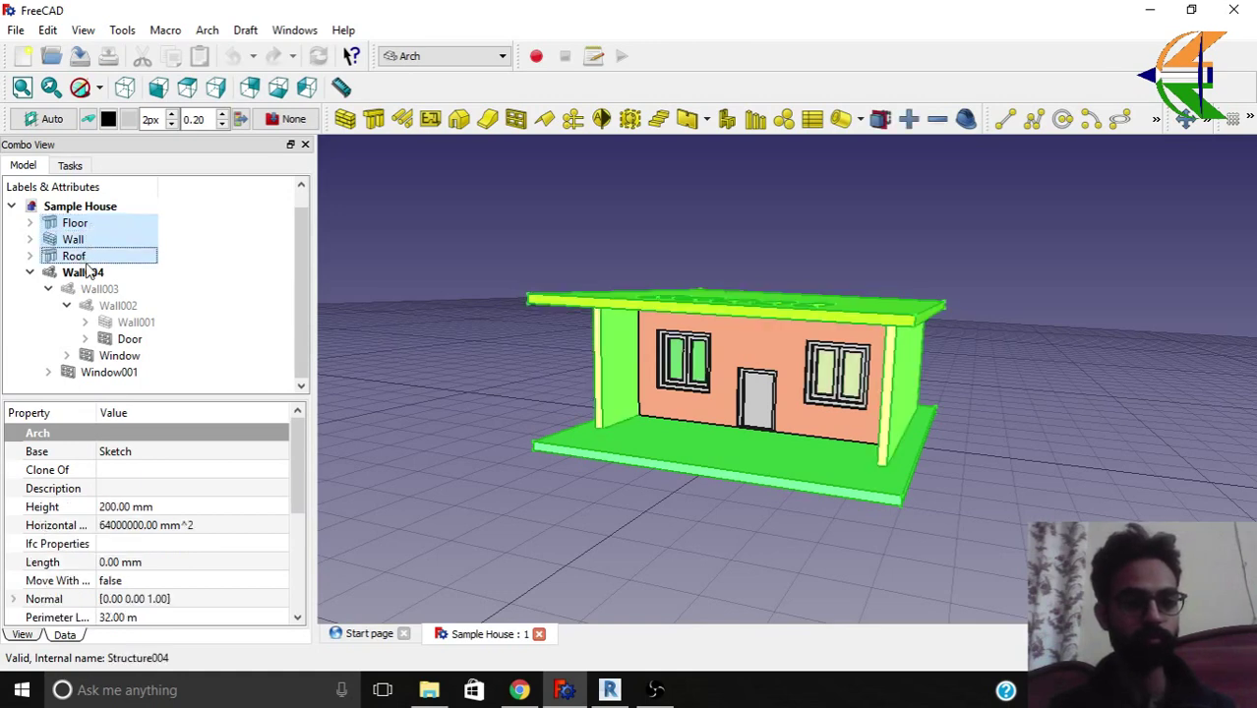
ctrl+click(88, 273)
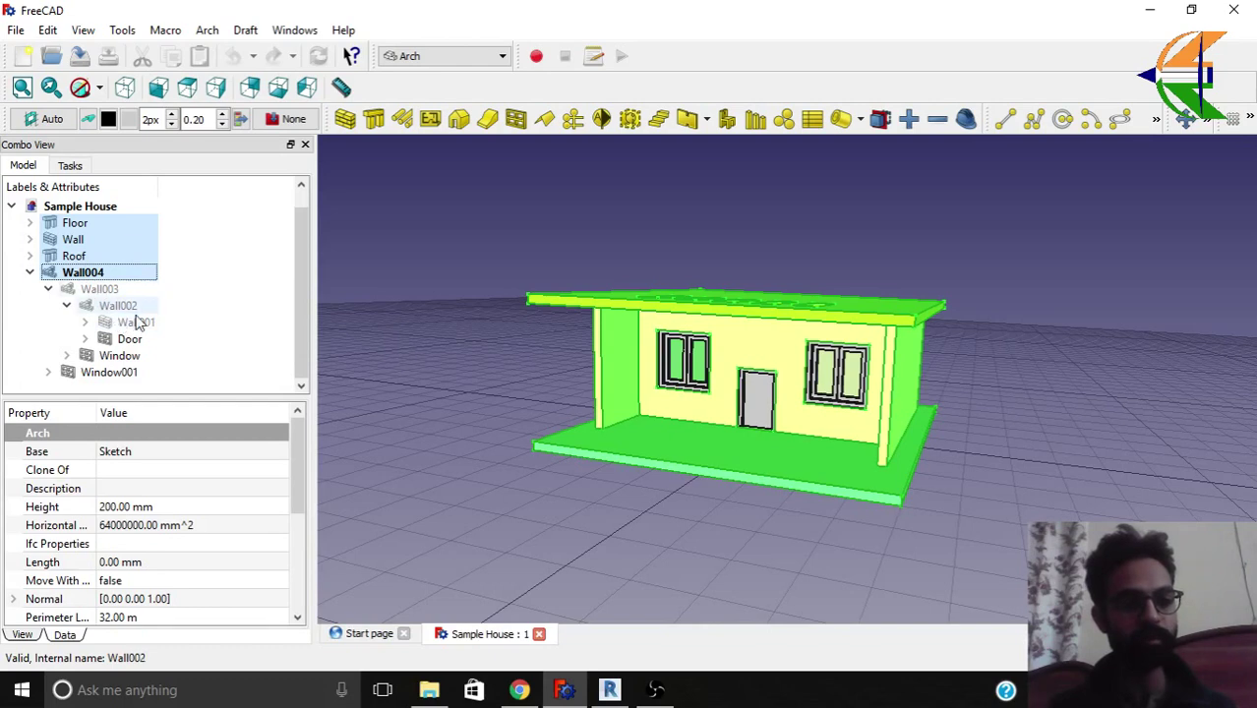
ctrl+click(131, 339)
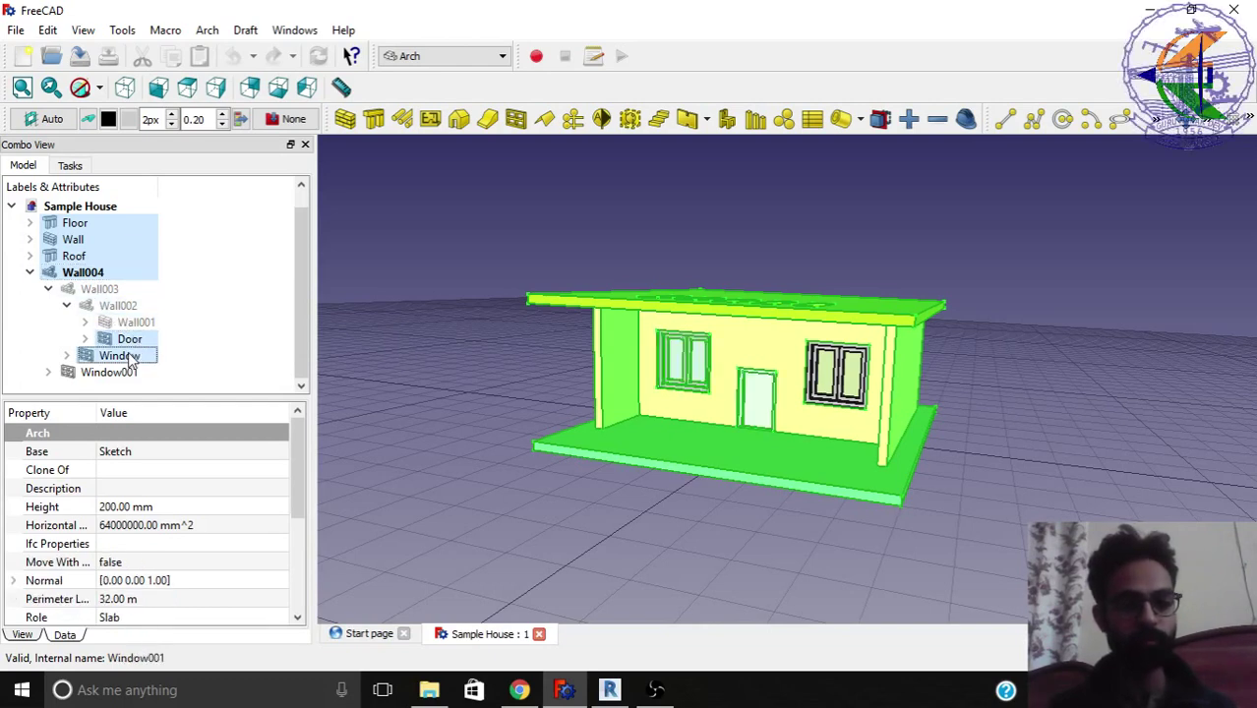
ctrl+click(120, 355)
ctrl+click(124, 374)
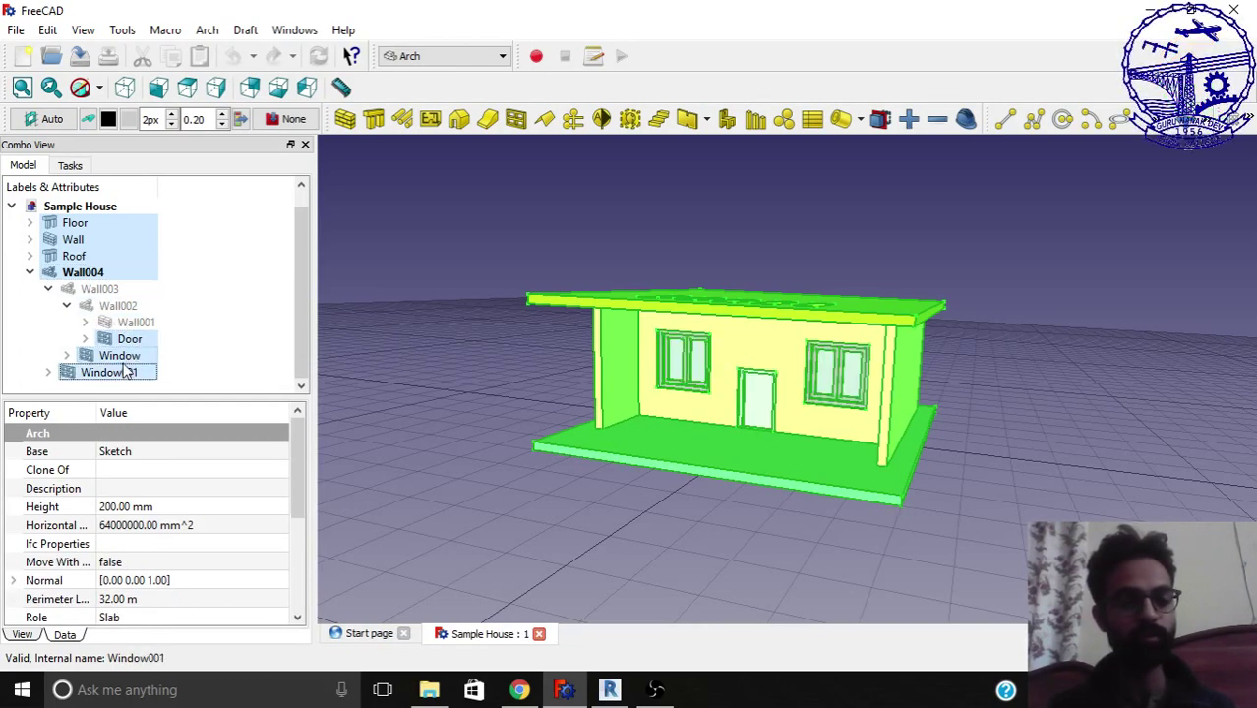
scroll(297, 311, up, 1)
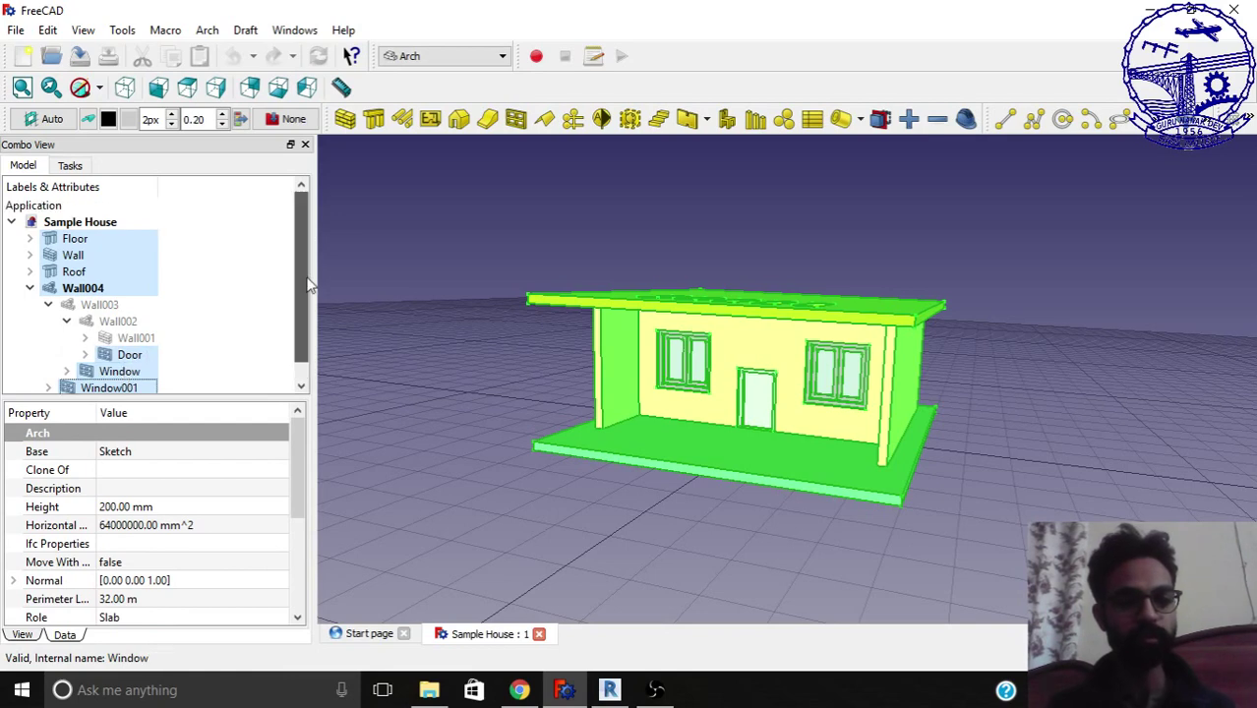
click(430, 120)
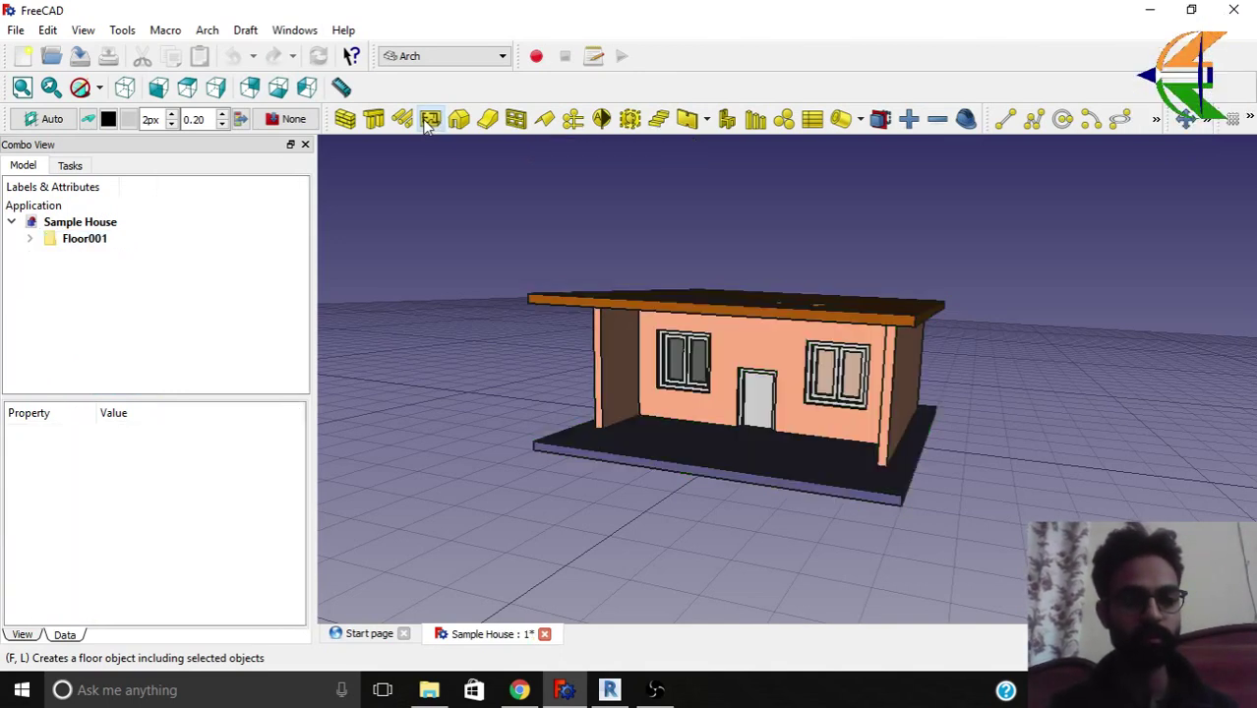
Check the new floor object's properties and the house from other angles, switching the object's visibility off and on.
click(96, 238)
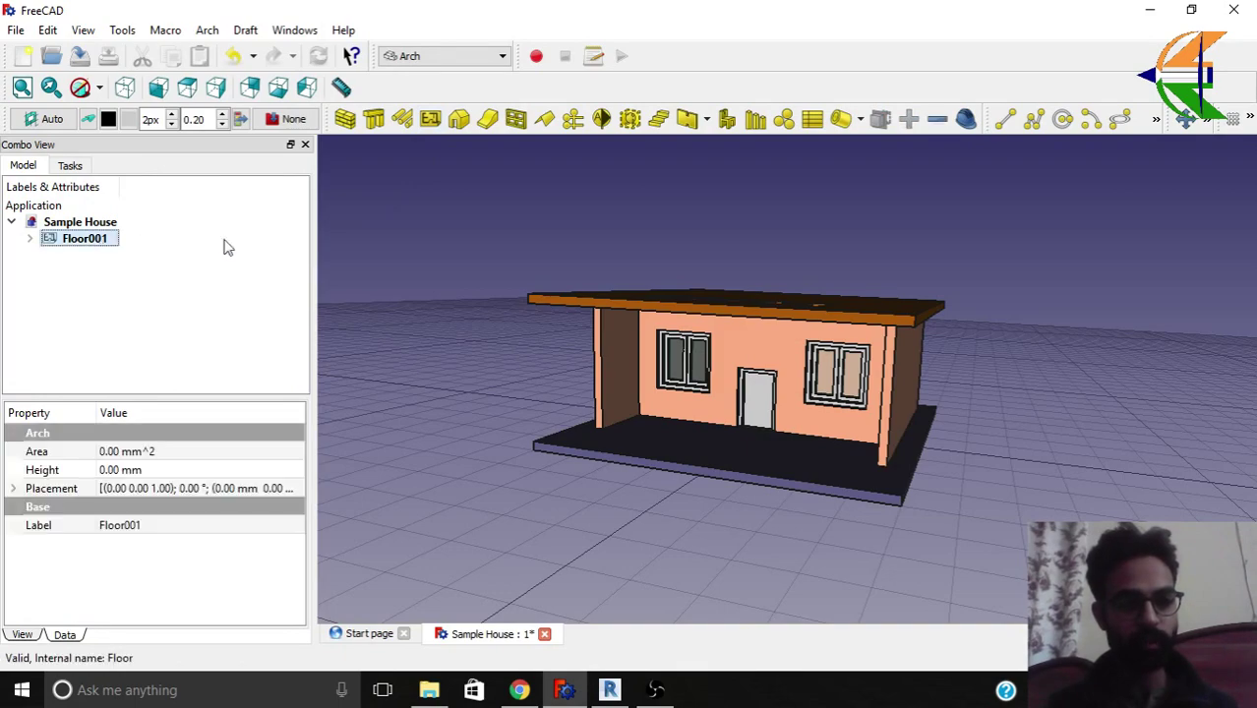
middle_drag(393, 313, 433, 288)
middle_drag(1024, 393, 929, 427)
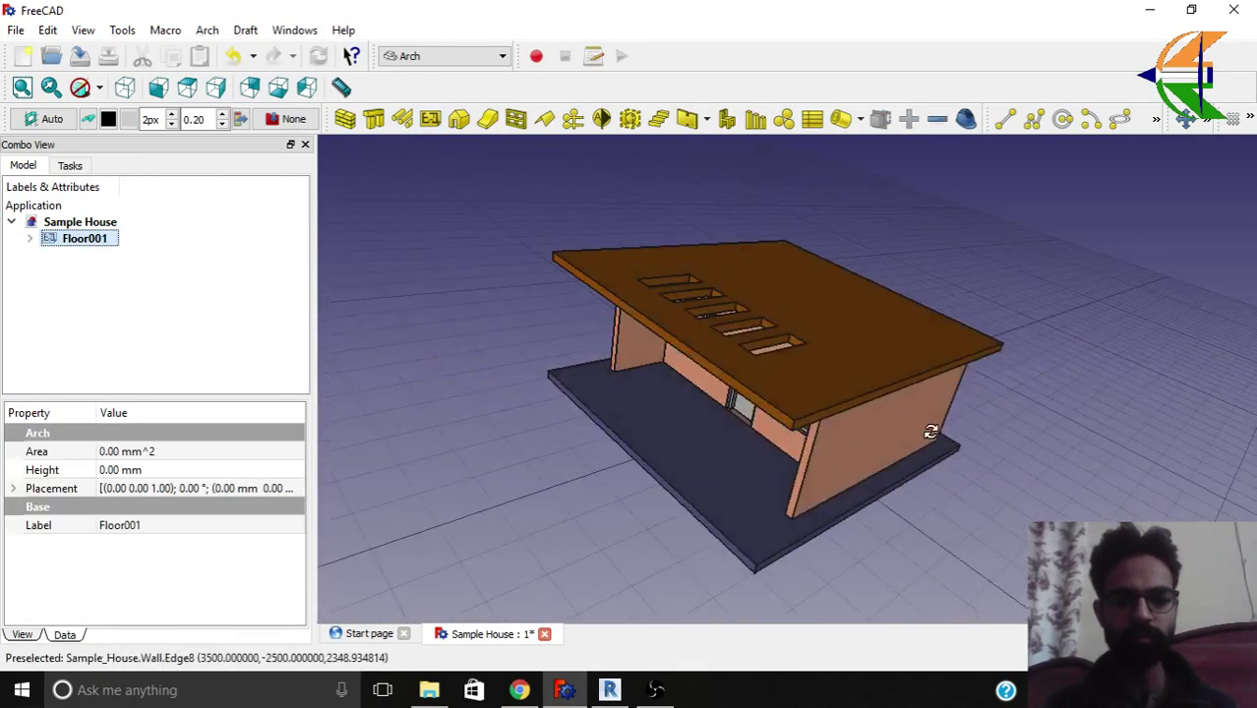
middle_drag(429, 300, 444, 333)
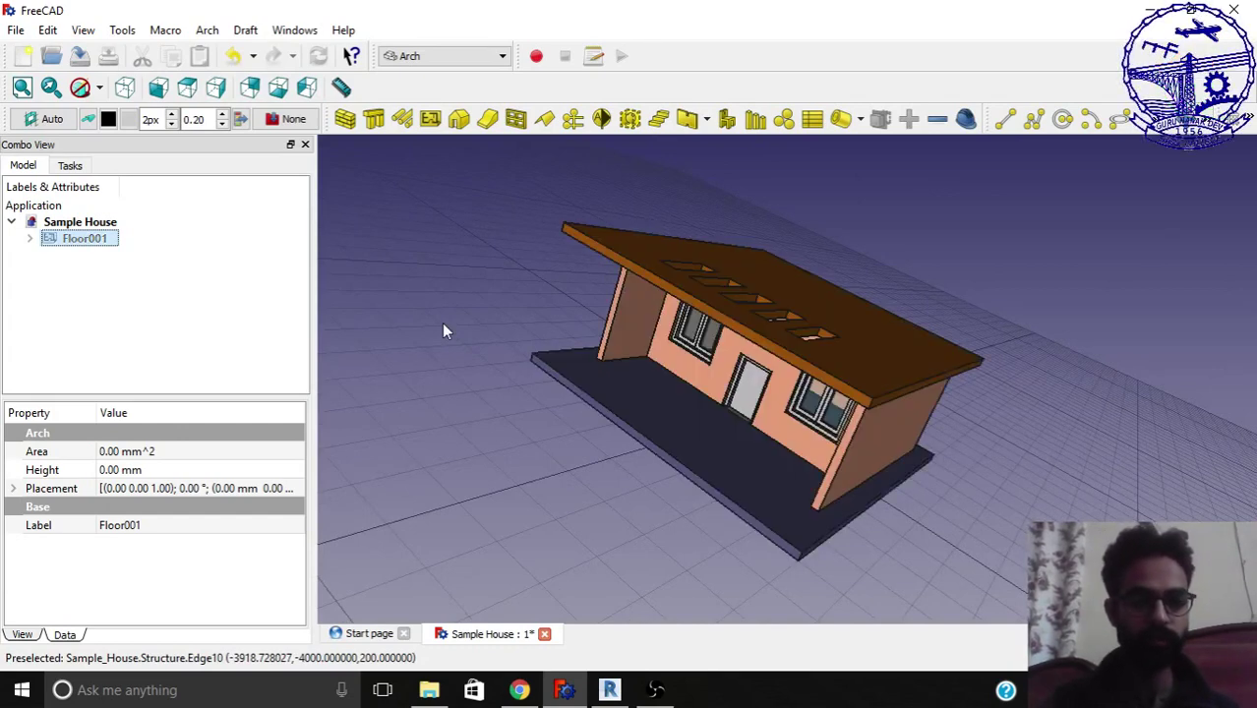
key(space)
key(space)
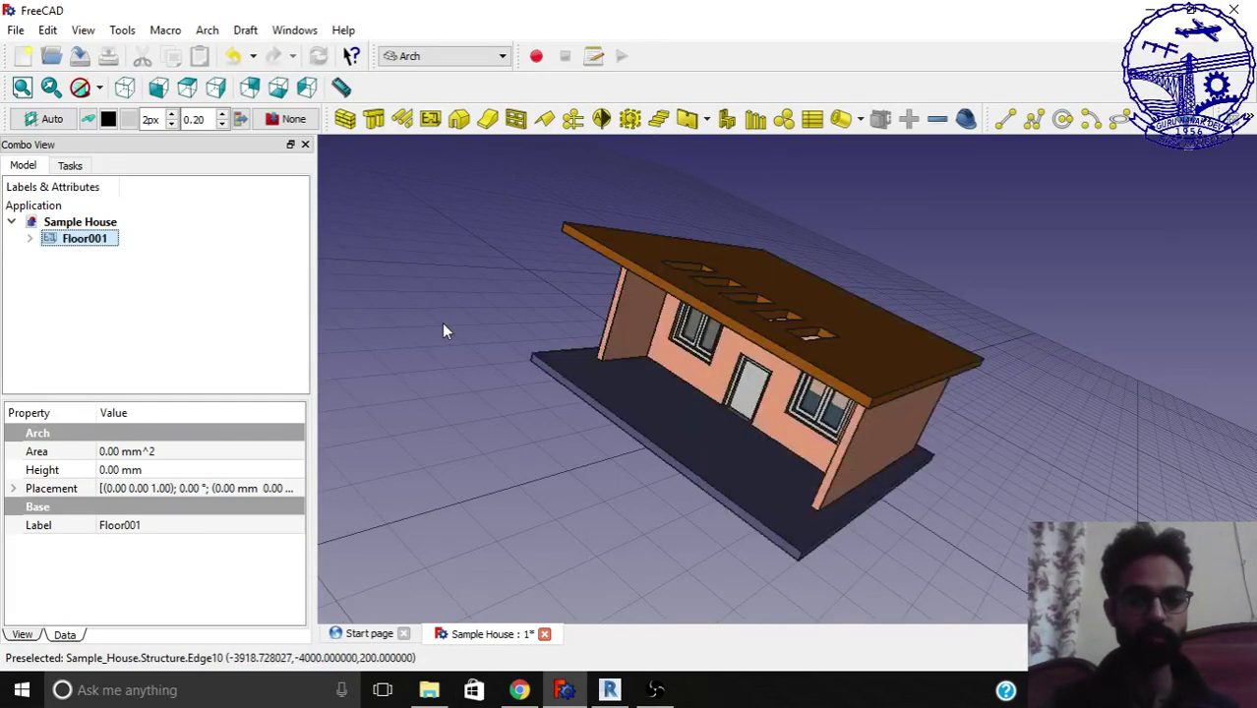
click(89, 276)
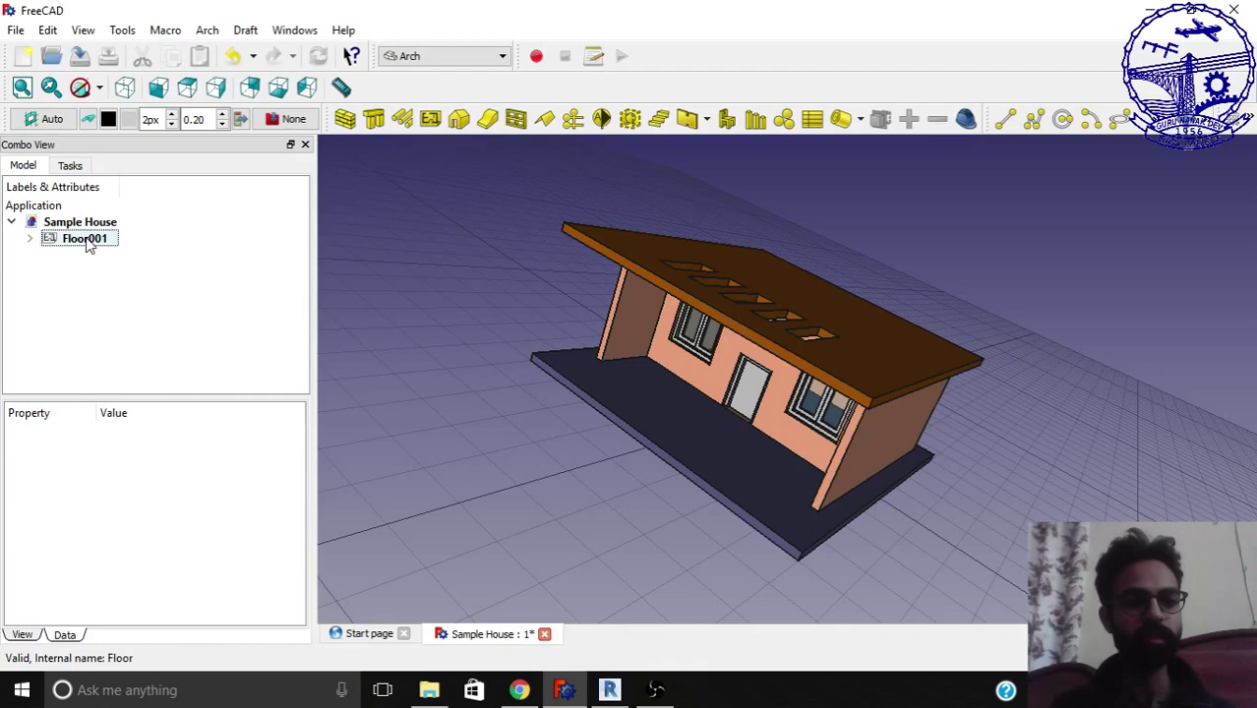
Place the floor object inside a new Arch building, and place that building inside a new Arch site.
click(87, 241)
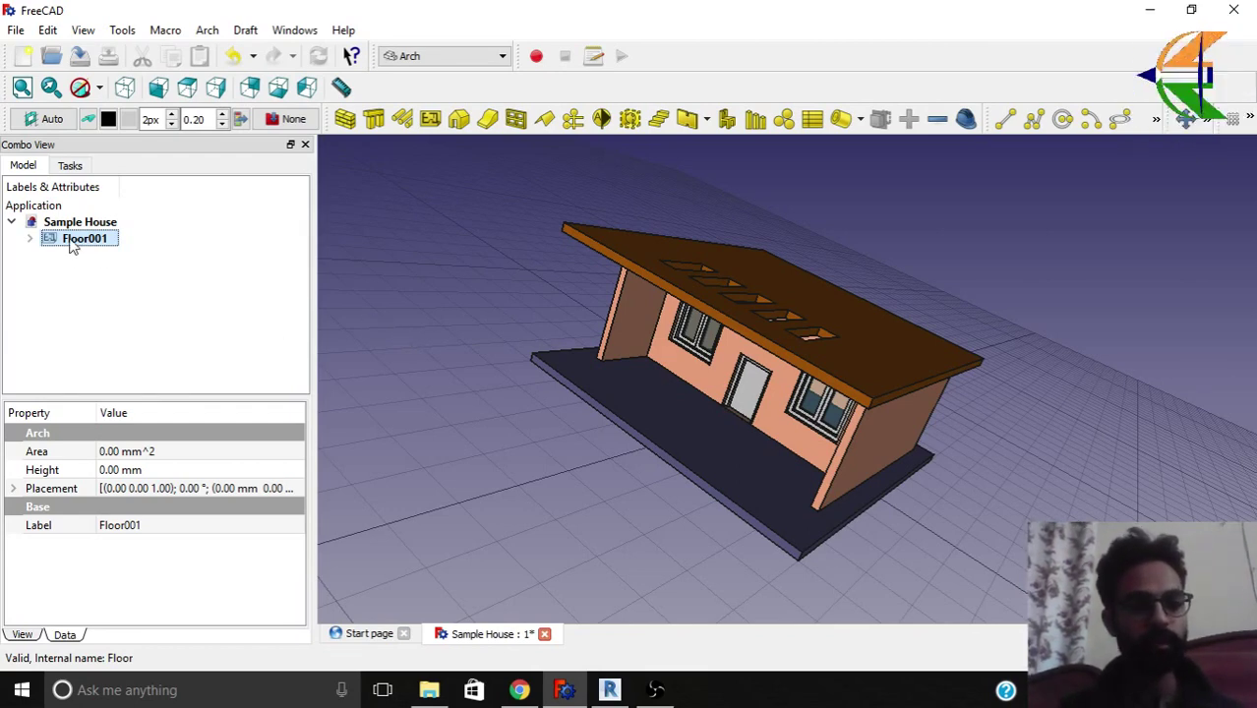
click(458, 120)
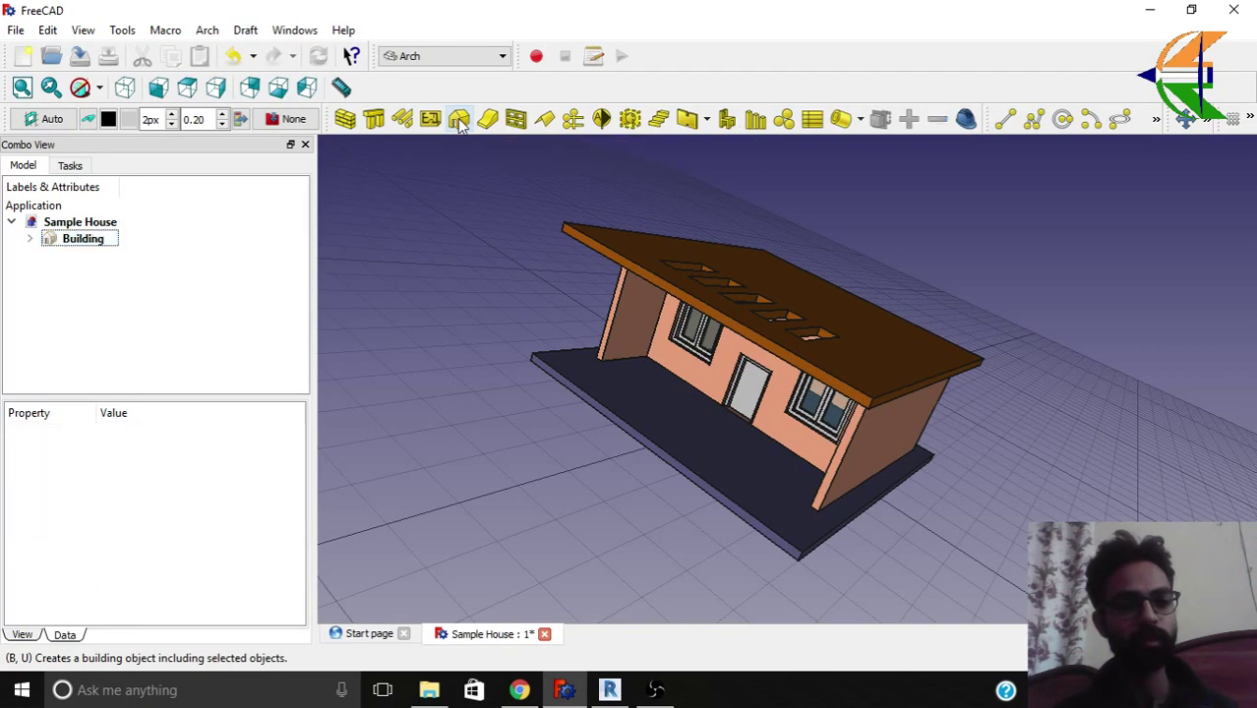
click(104, 242)
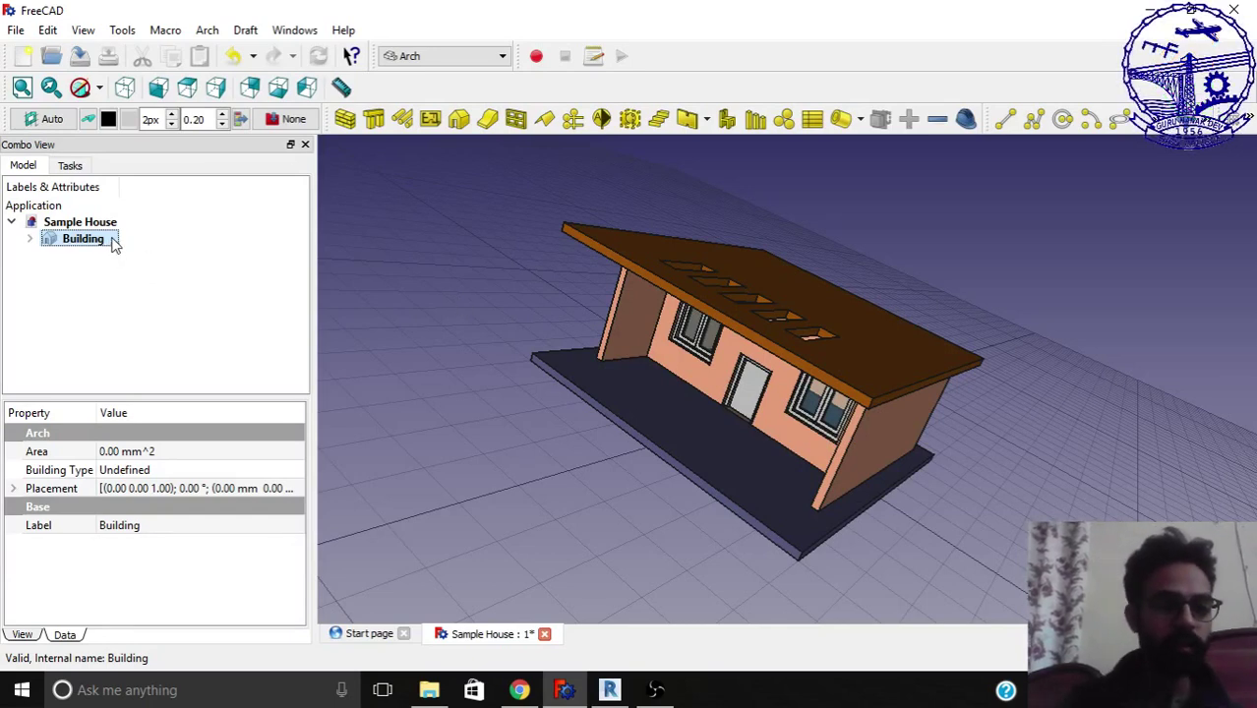
click(497, 130)
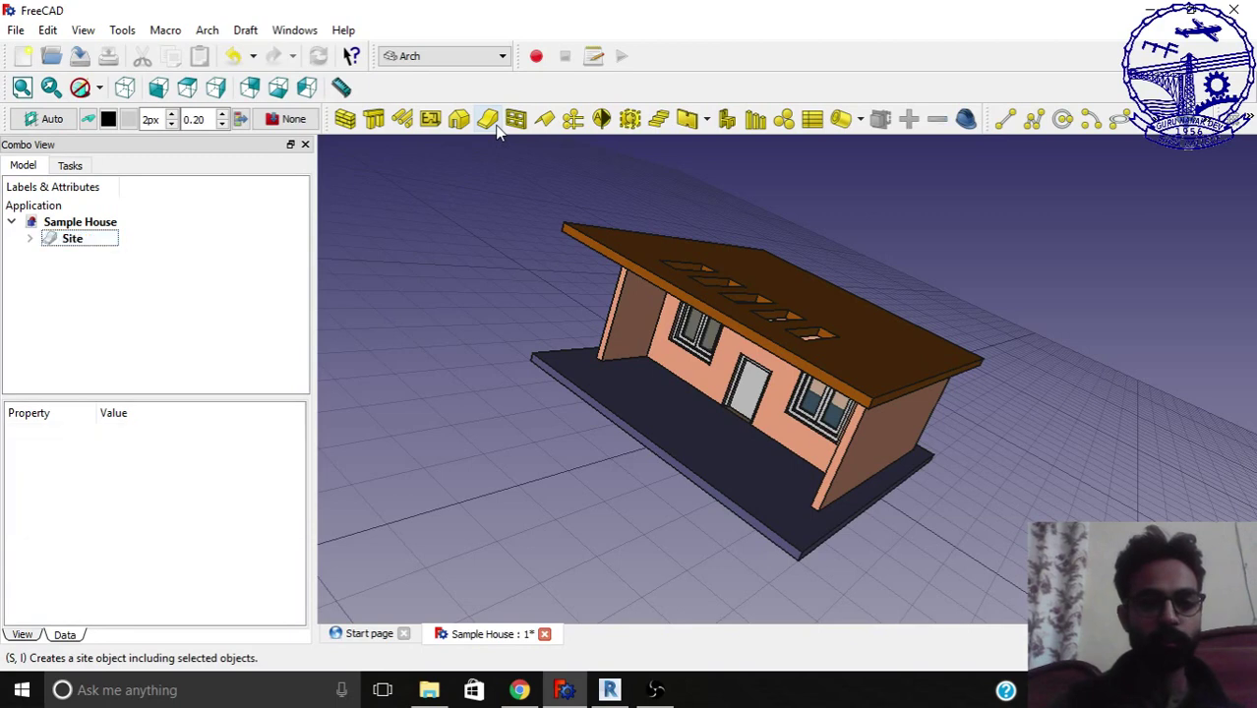
Select the Site object and check the building and floor nested inside it.
click(98, 247)
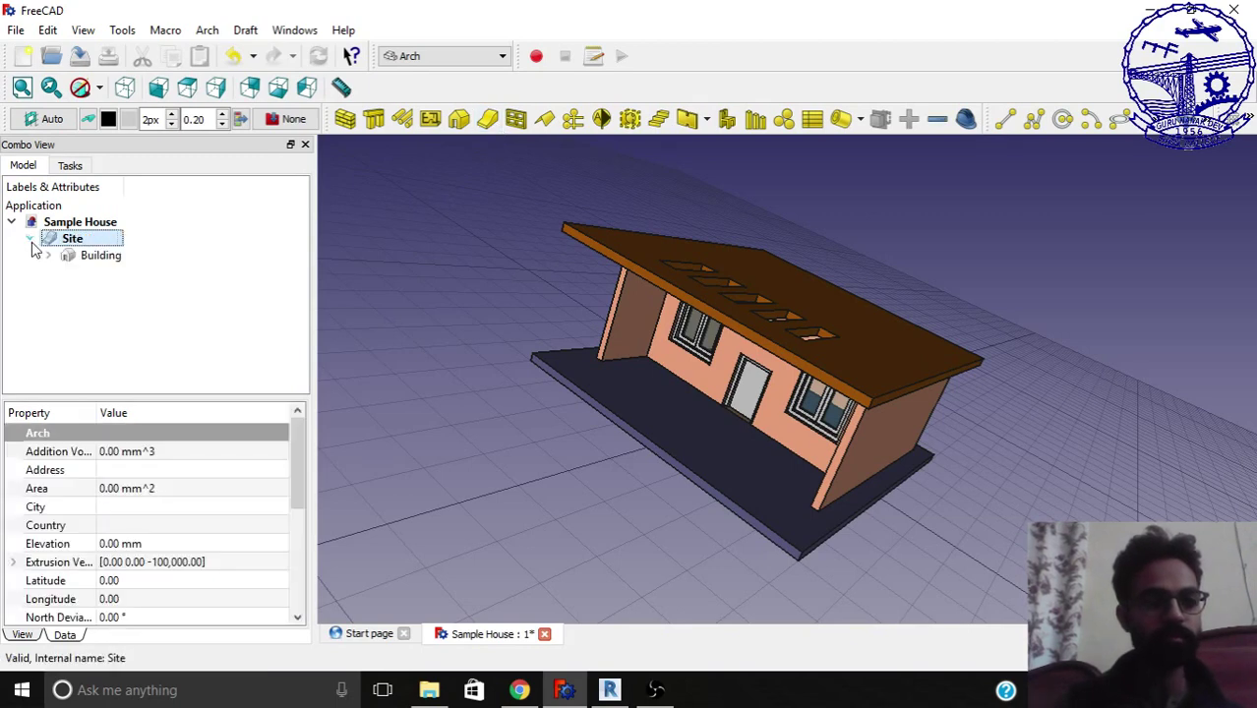
click(48, 256)
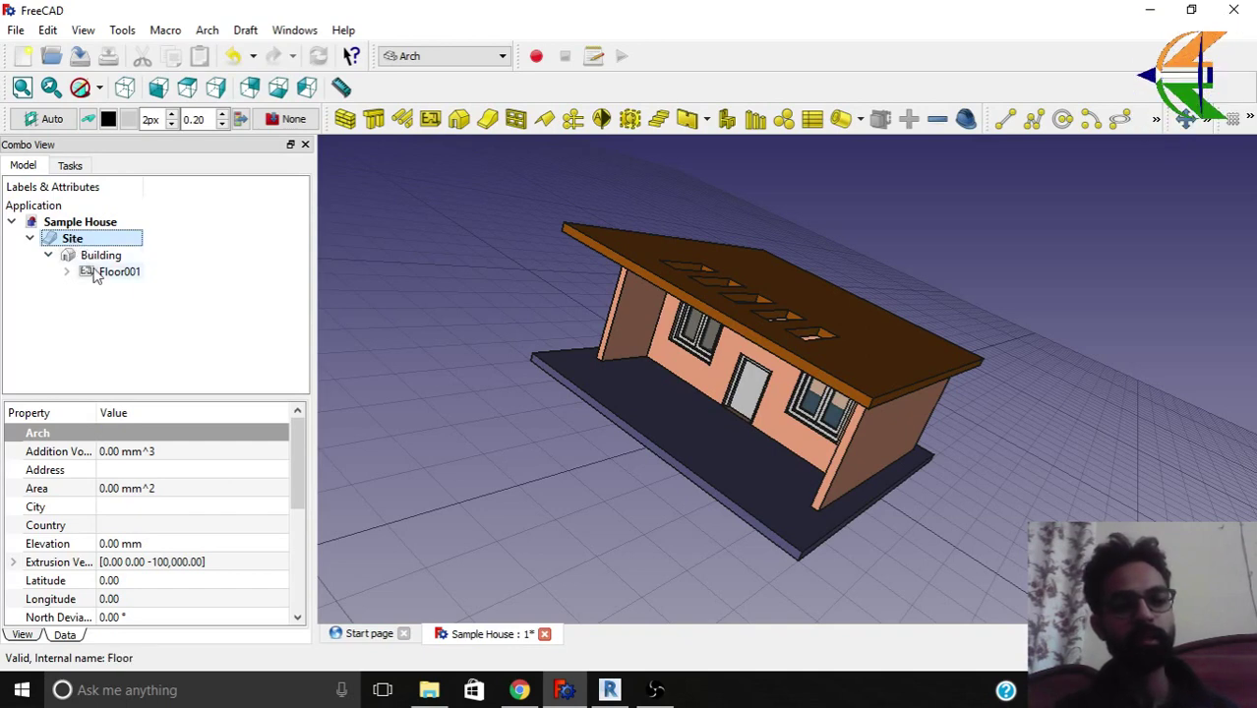
click(66, 273)
click(66, 273)
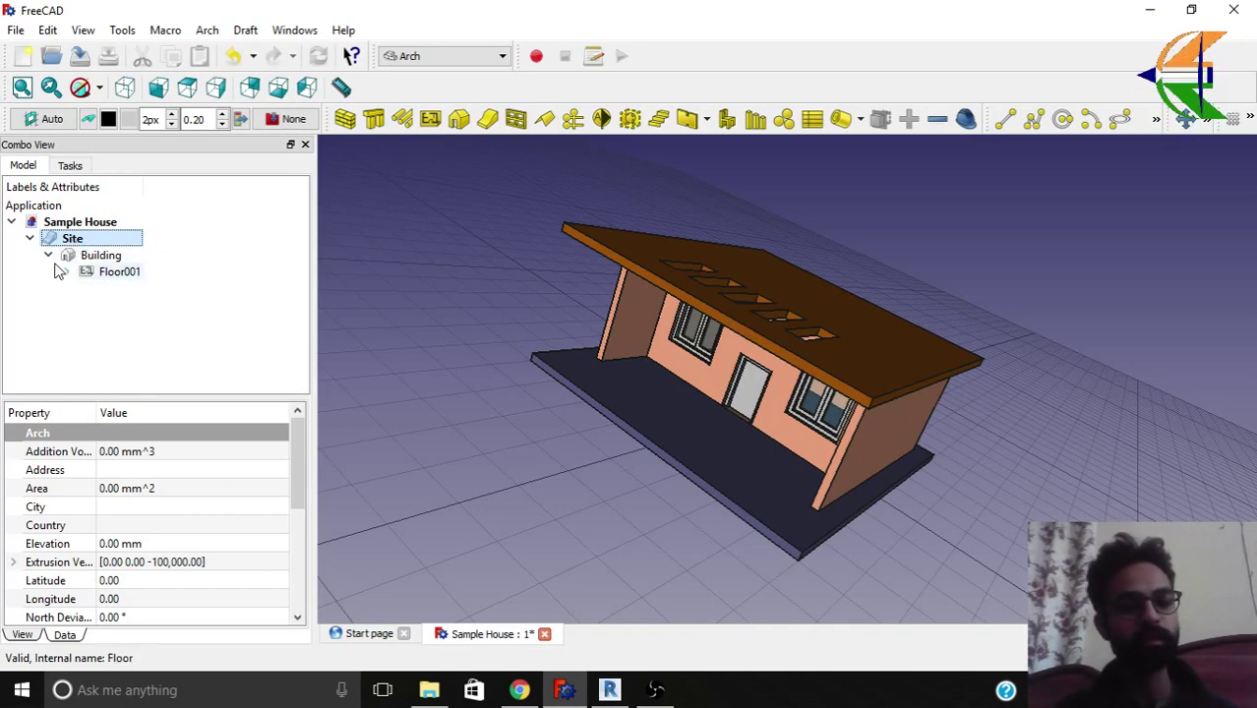
click(30, 240)
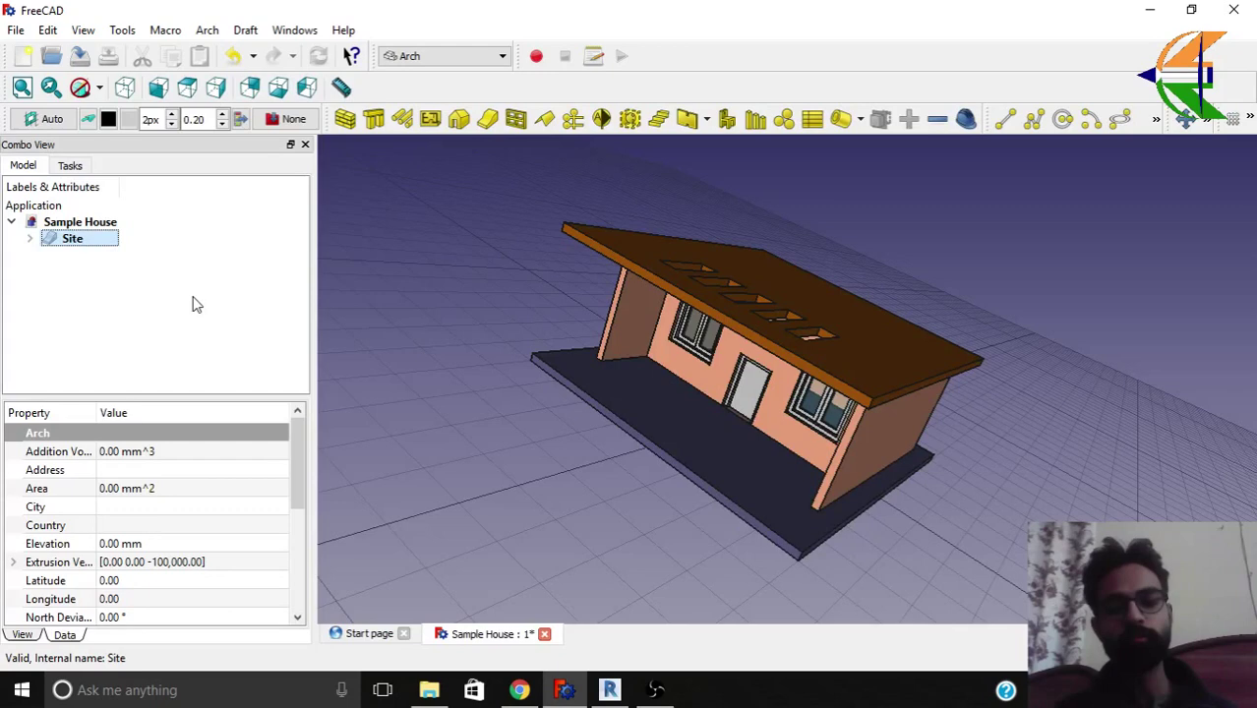
Export the site as an Industry Foundation Classes file named Sample House in the samples folder on the Desktop.
click(16, 30)
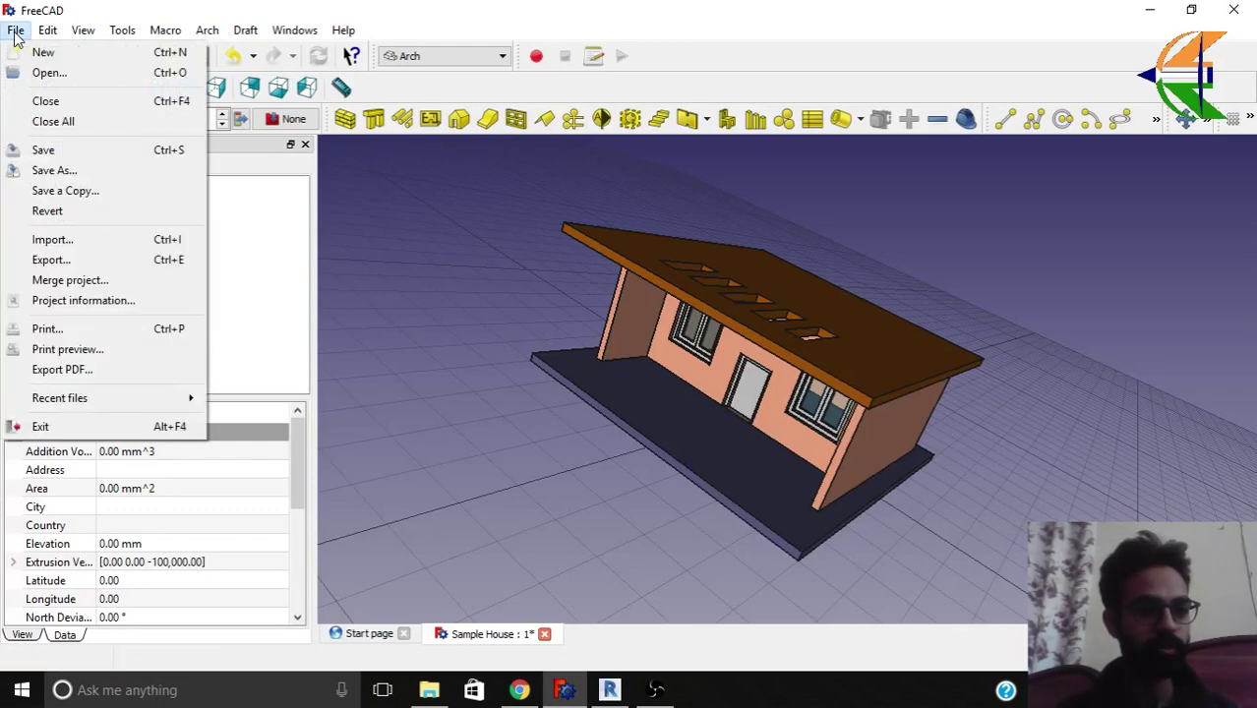
click(79, 259)
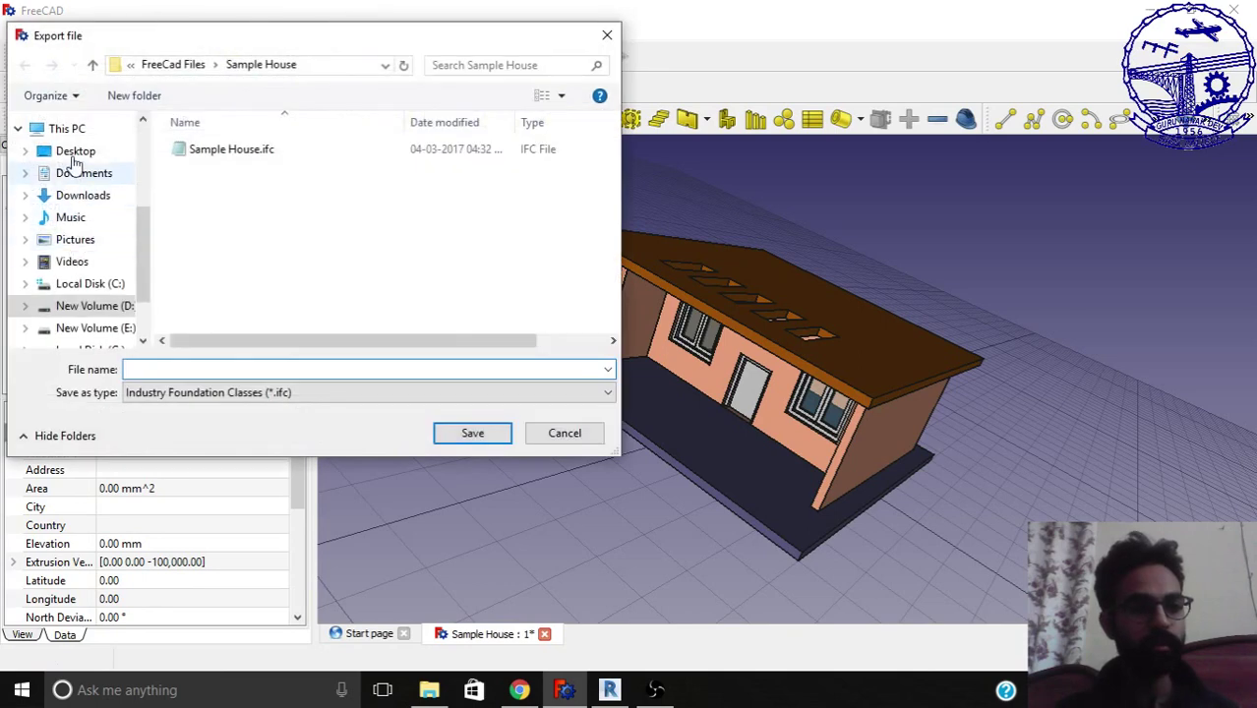
click(72, 153)
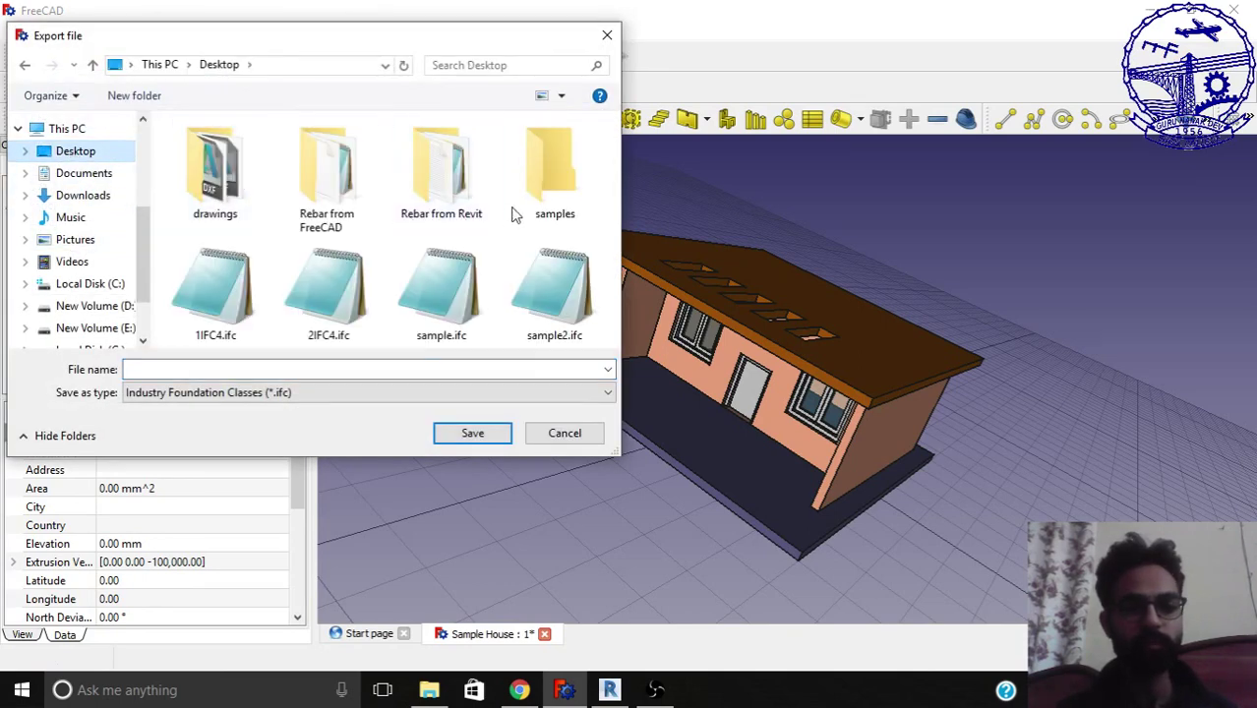
double_click(542, 192)
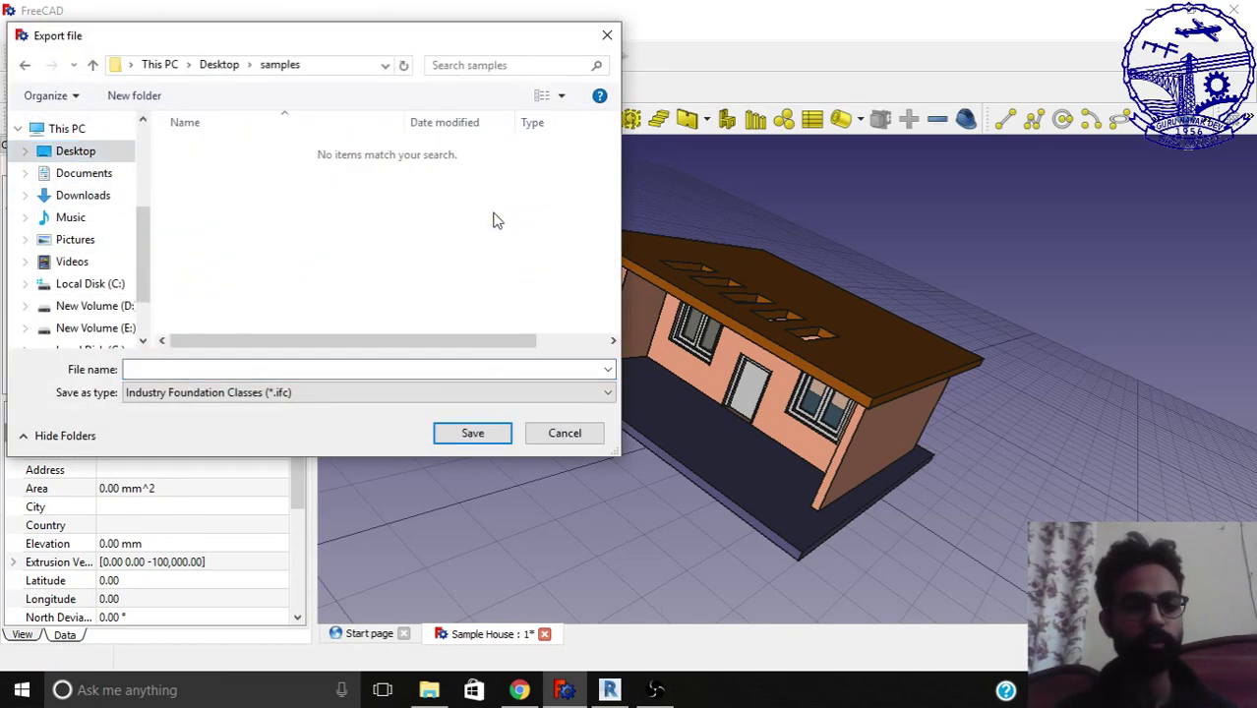
click(201, 393)
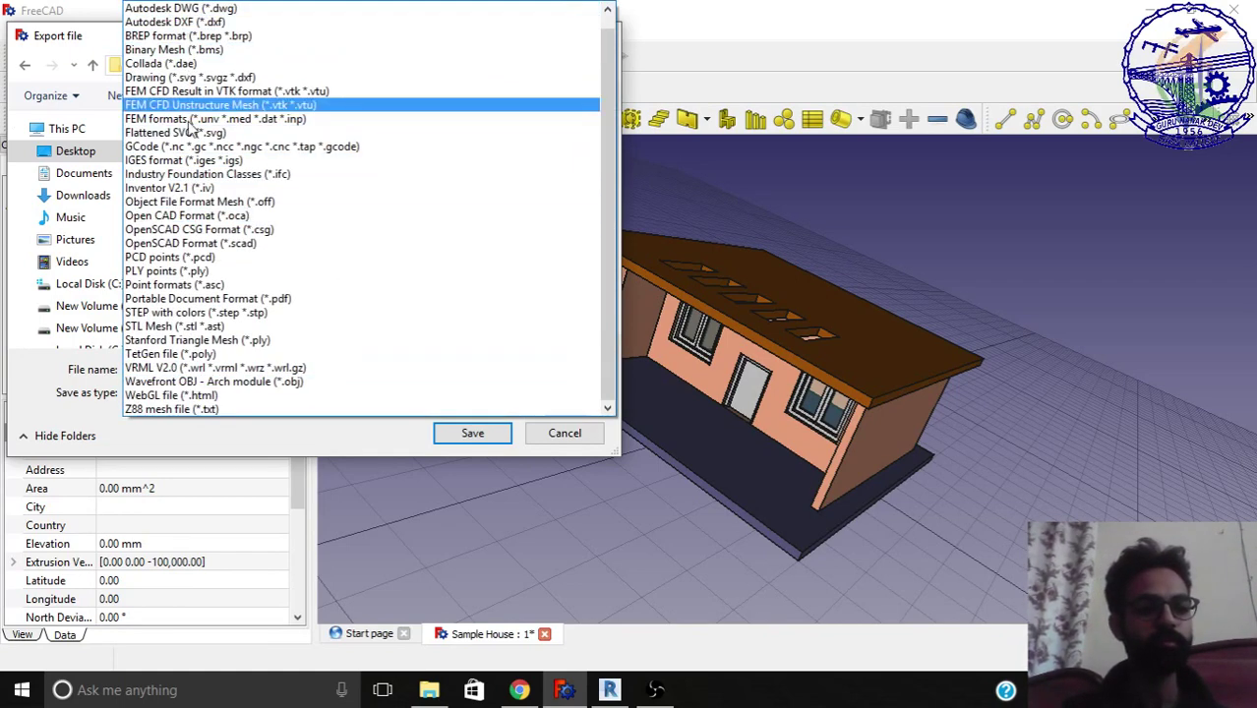
click(220, 175)
click(128, 370)
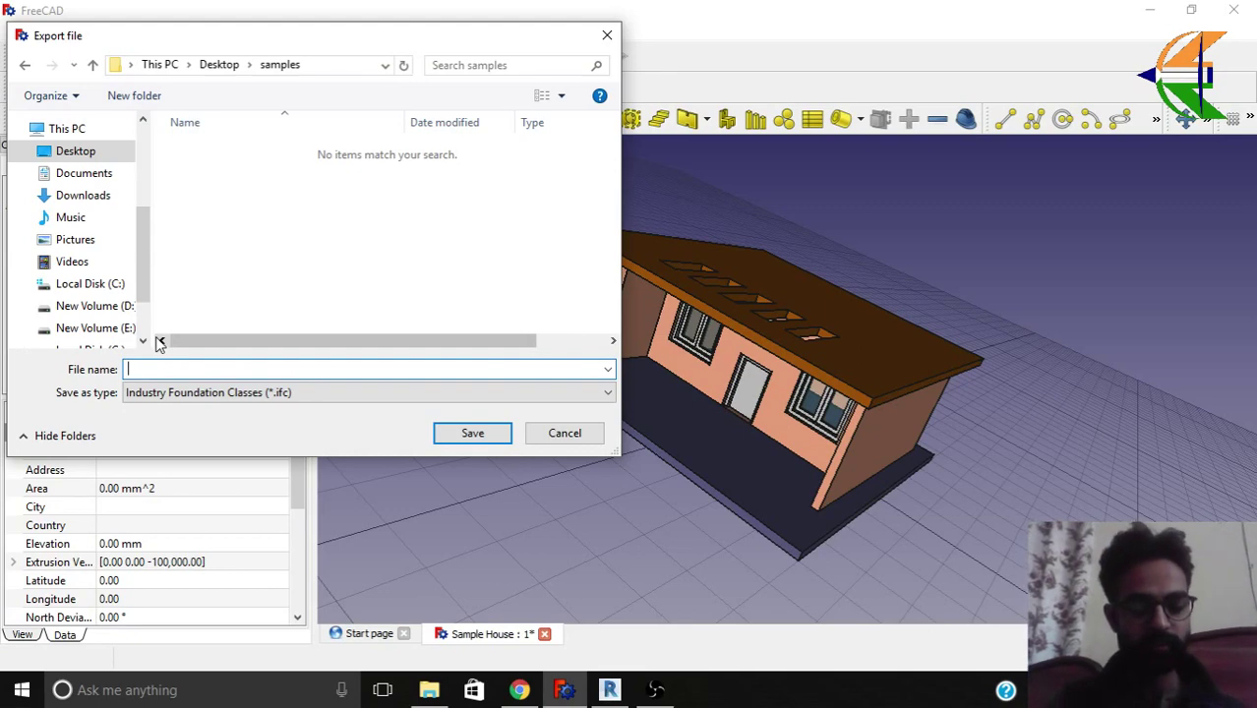
text(Sample)
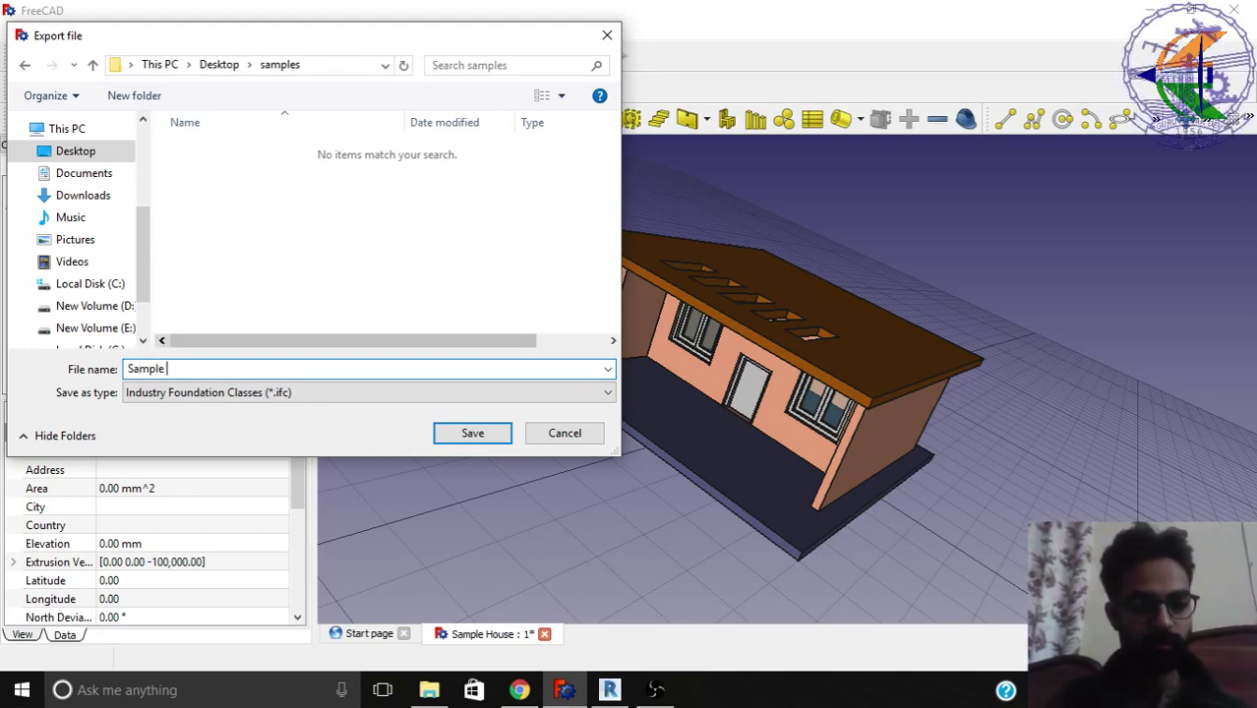
text(House)
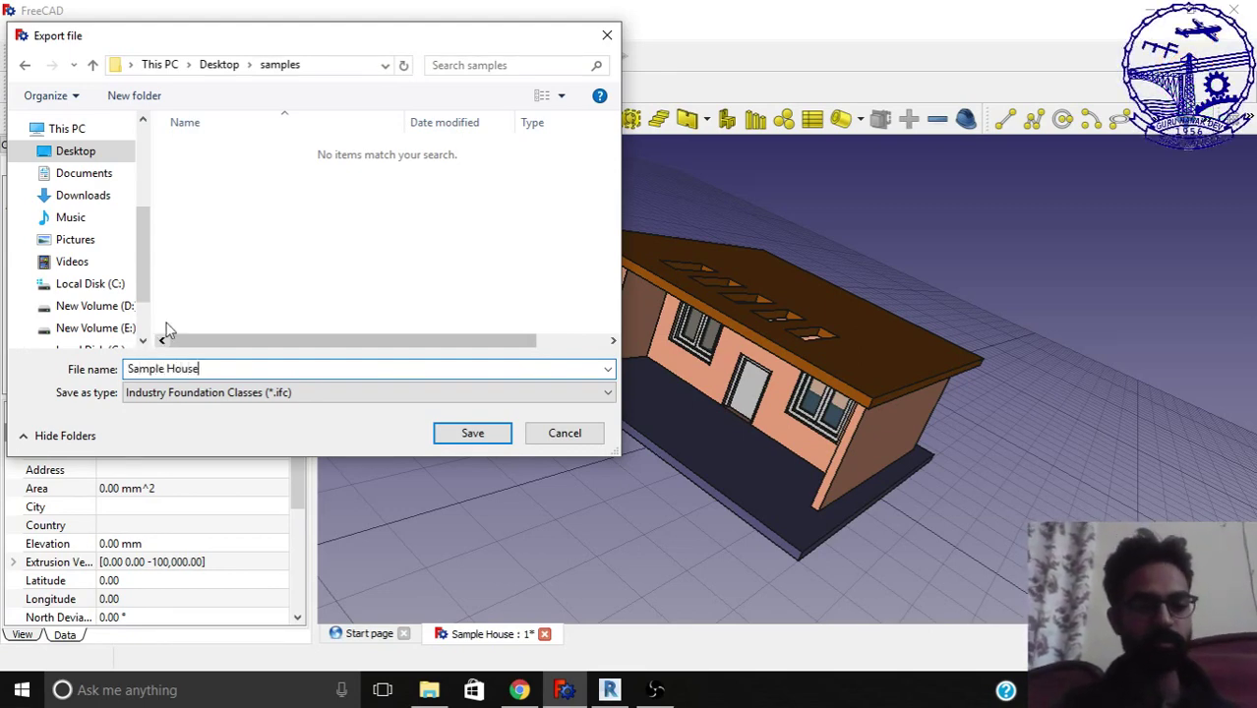
click(472, 435)
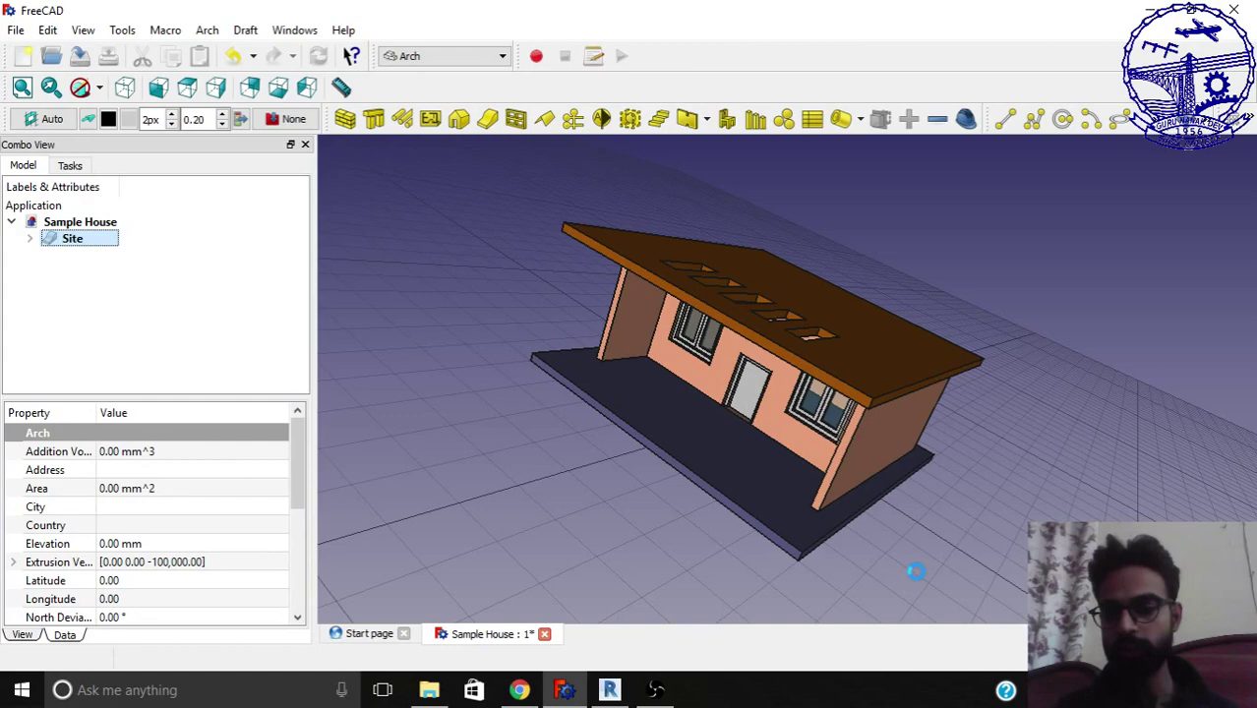
Open the exported Sample House.ifc from the desktop's samples folder in Notepad, skim its IFC code and close it.
key(super+d)
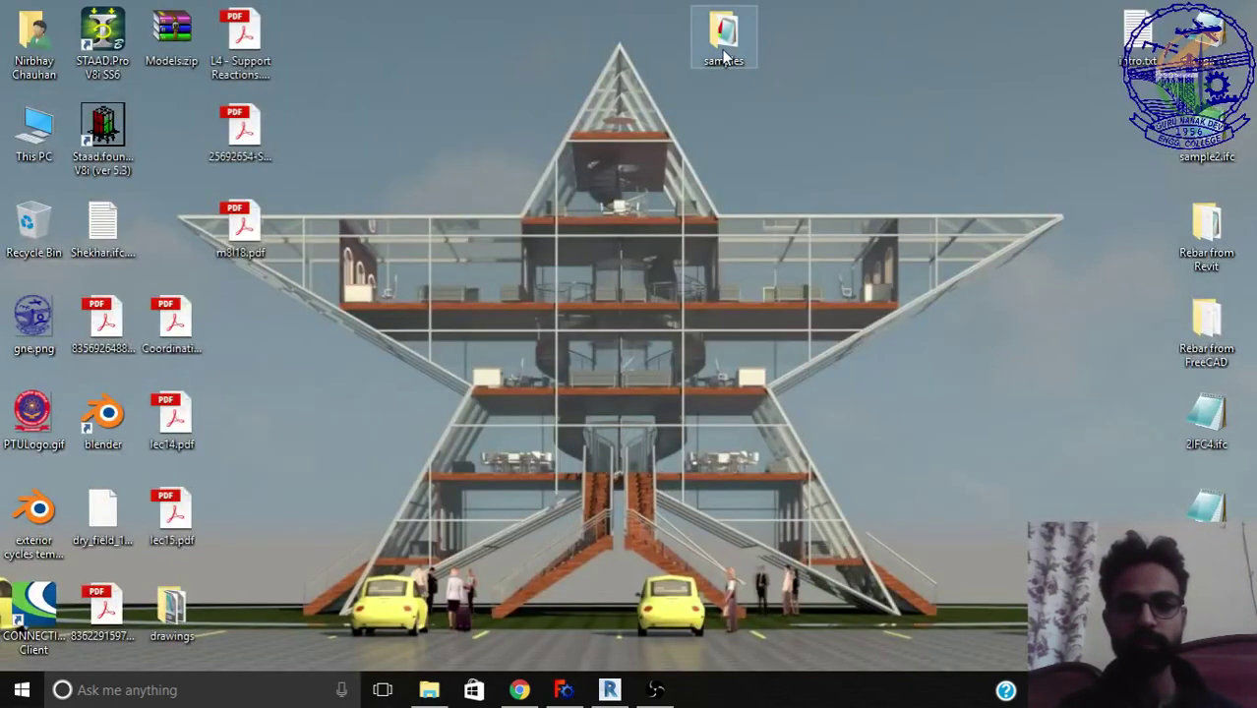
double_click(723, 44)
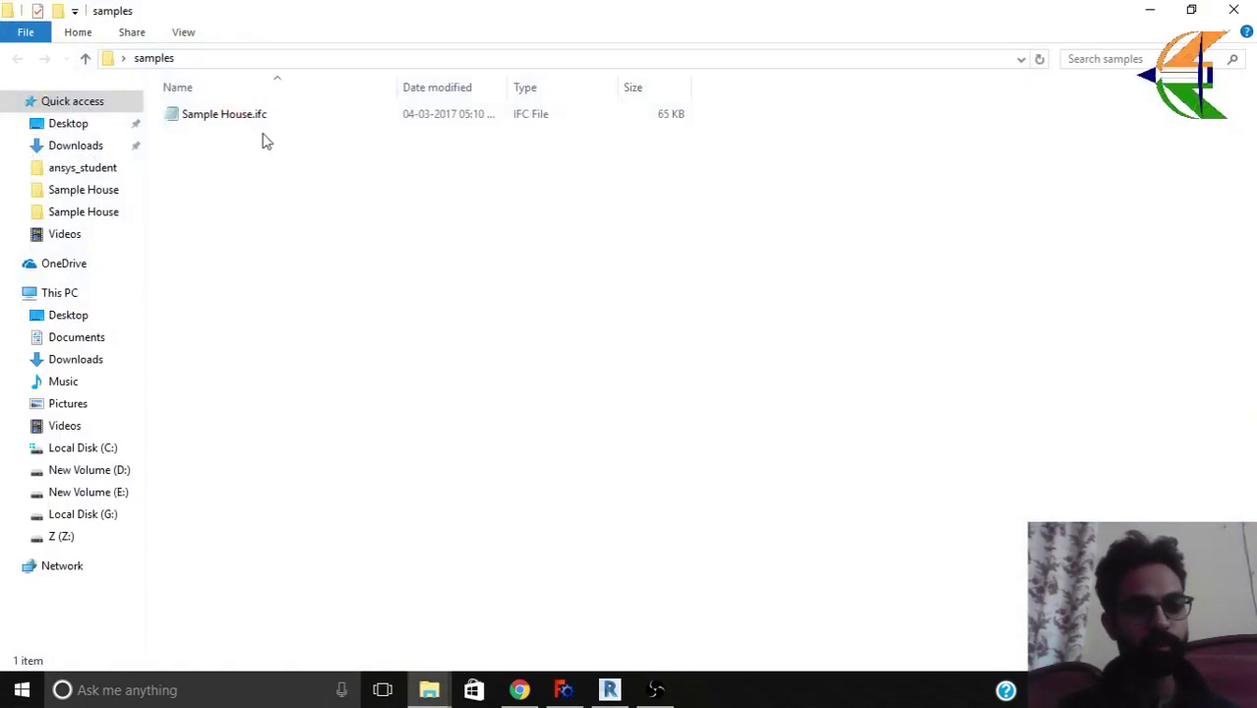
click(254, 118)
click(563, 689)
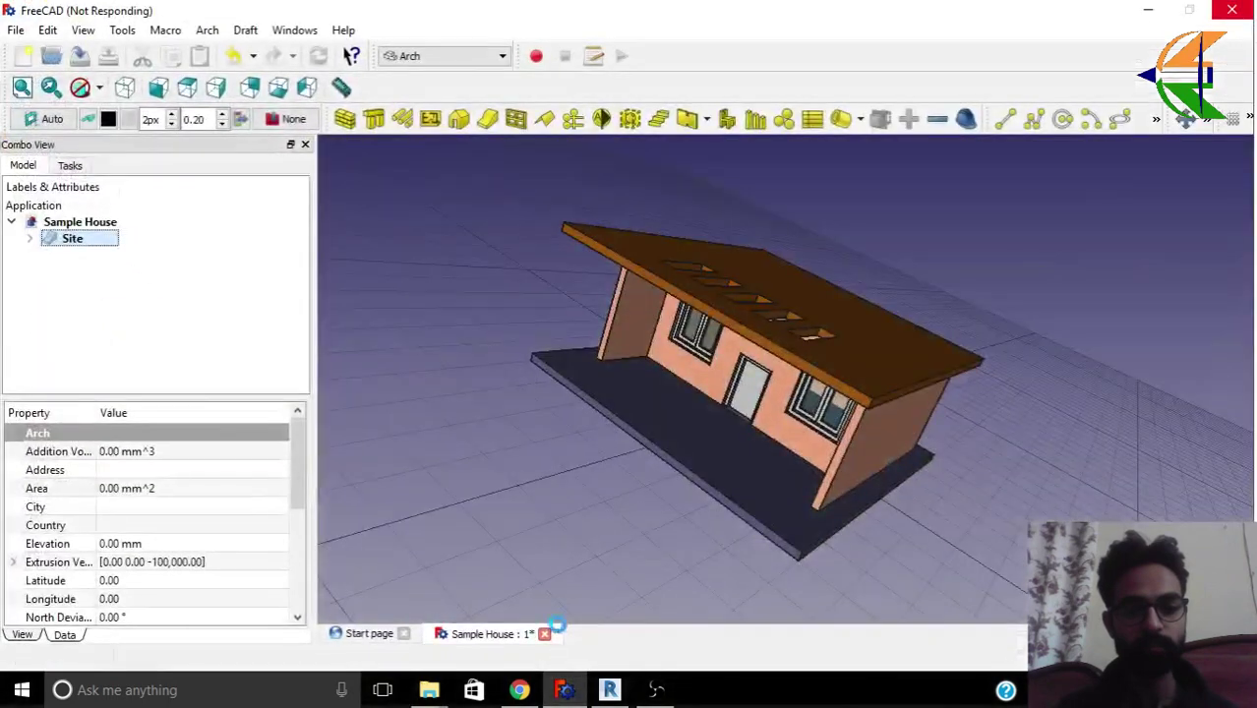
click(564, 689)
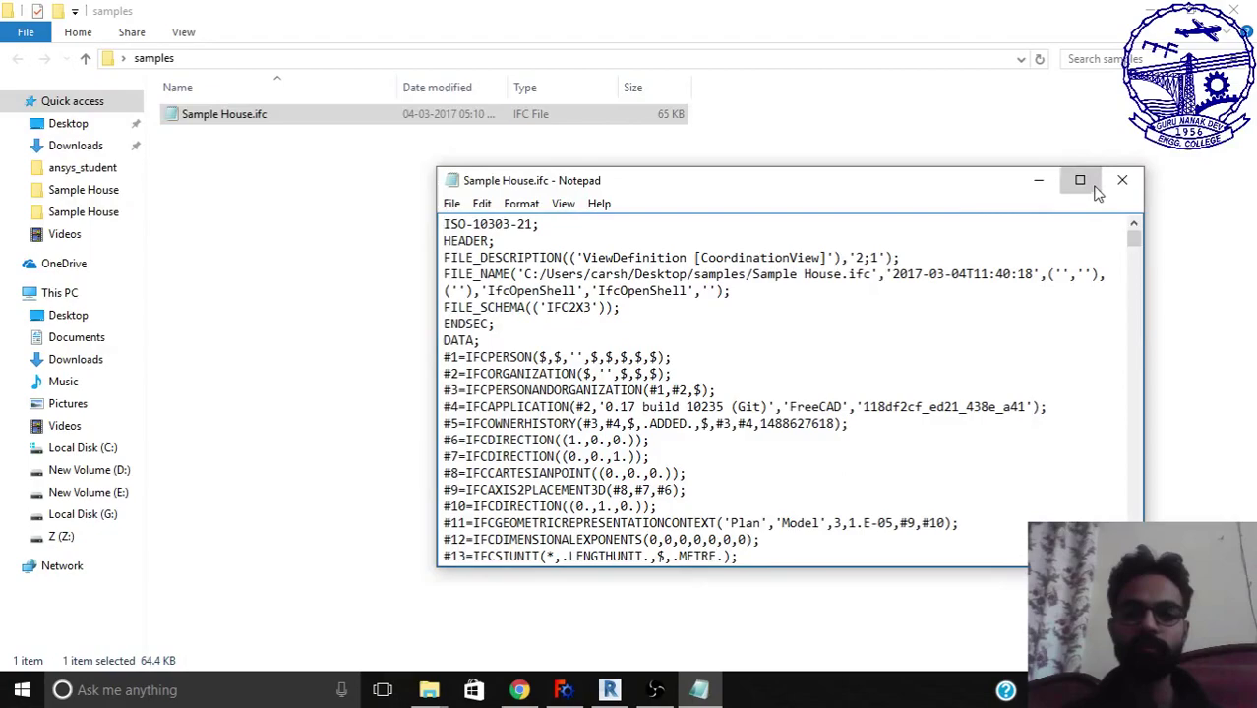
click(1095, 188)
scroll(165, 234, down, 15)
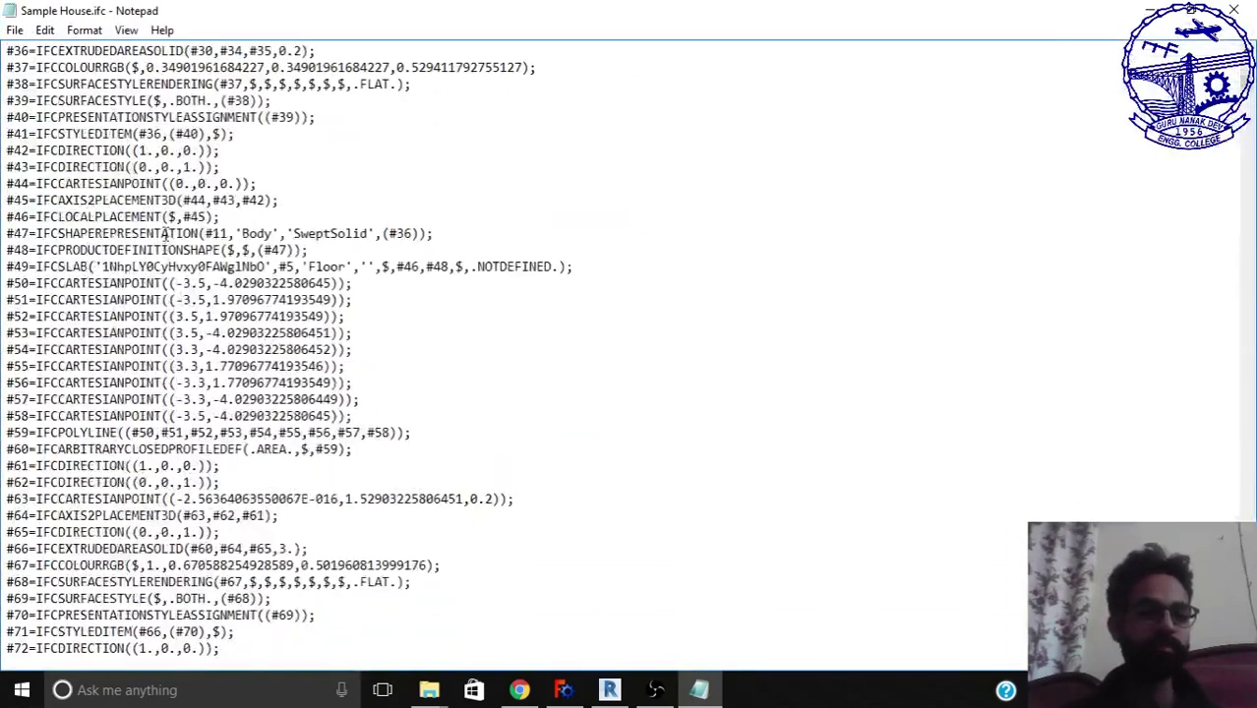
scroll(165, 233, down, 4)
click(1234, 10)
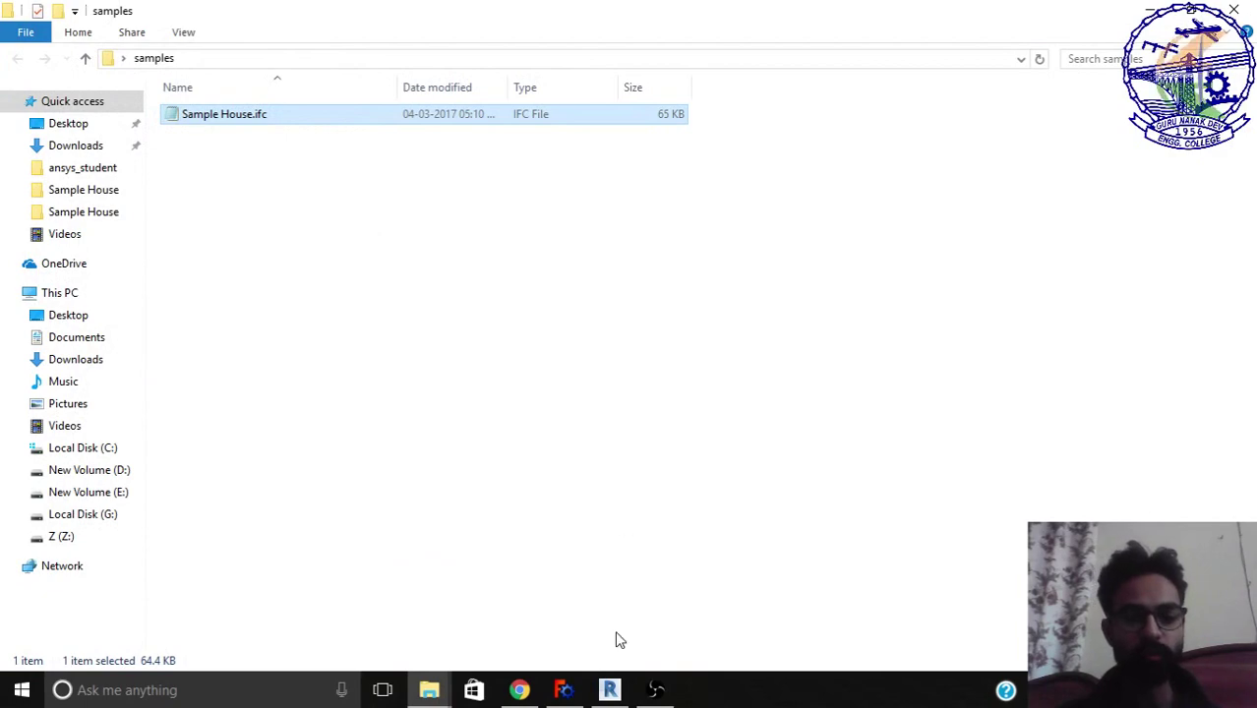
Switch to Revit and open the IFC file Sample House.ifc from the samples folder on the Desktop.
click(609, 690)
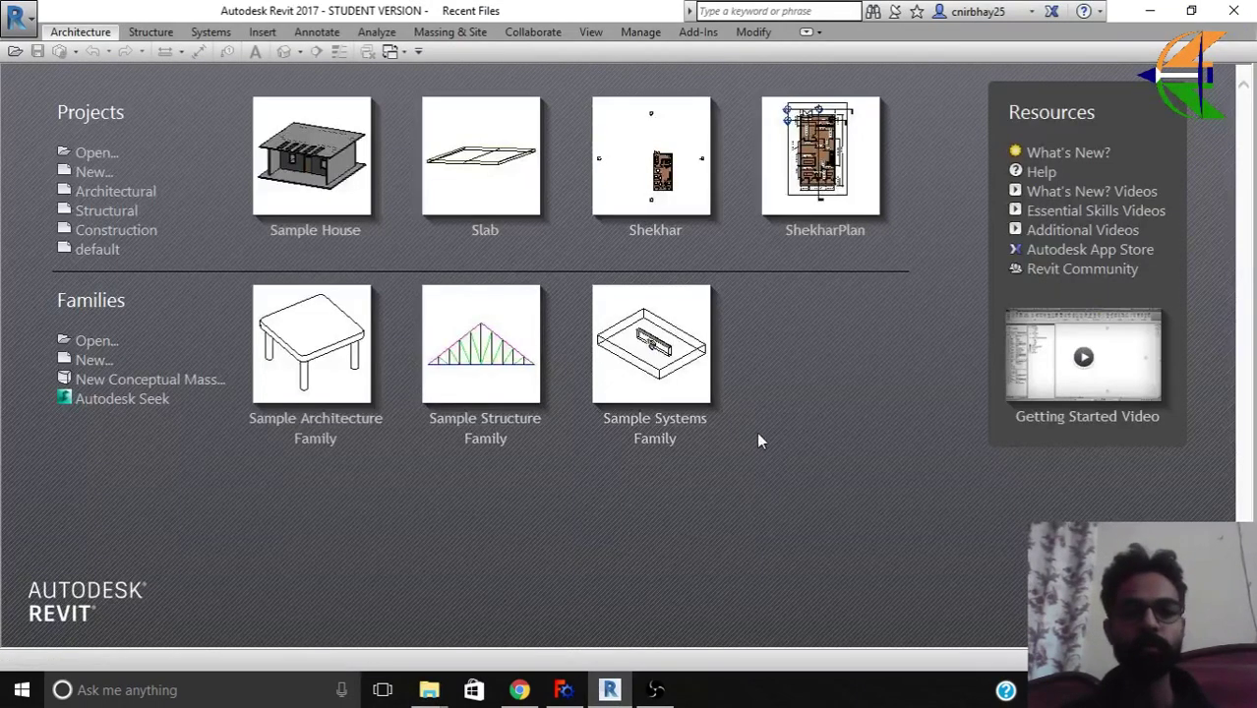
click(16, 16)
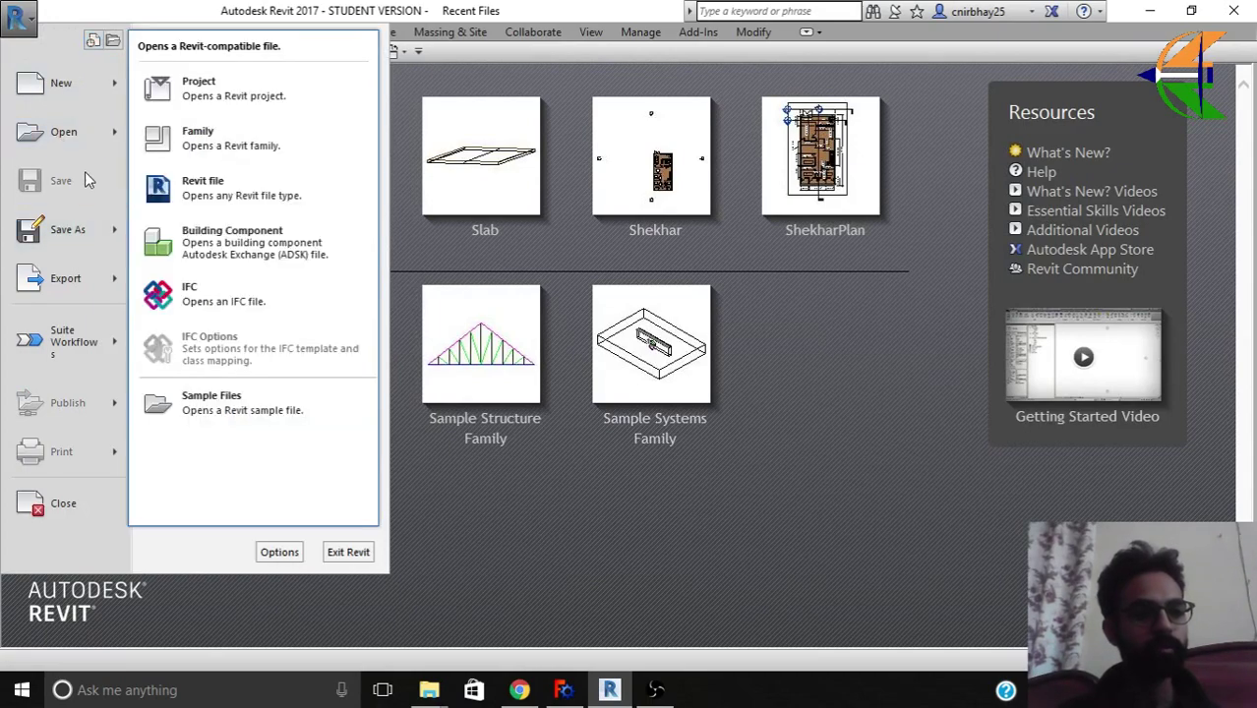
click(225, 302)
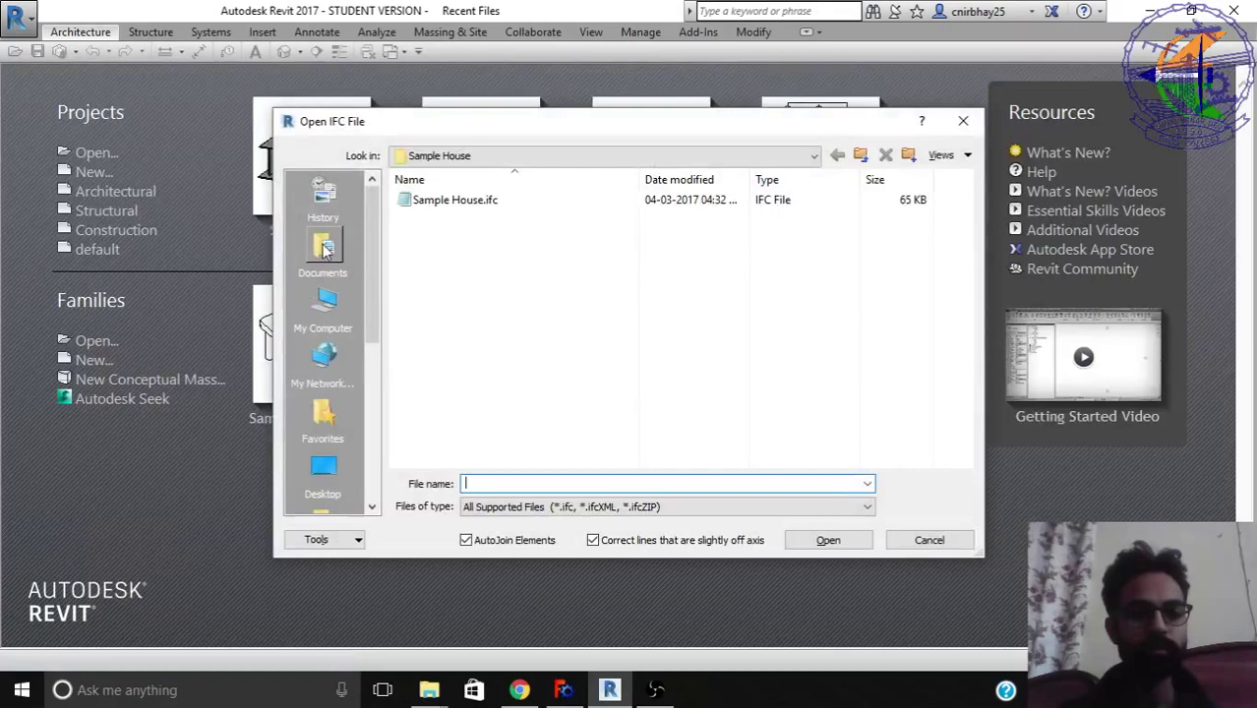
click(323, 305)
click(323, 477)
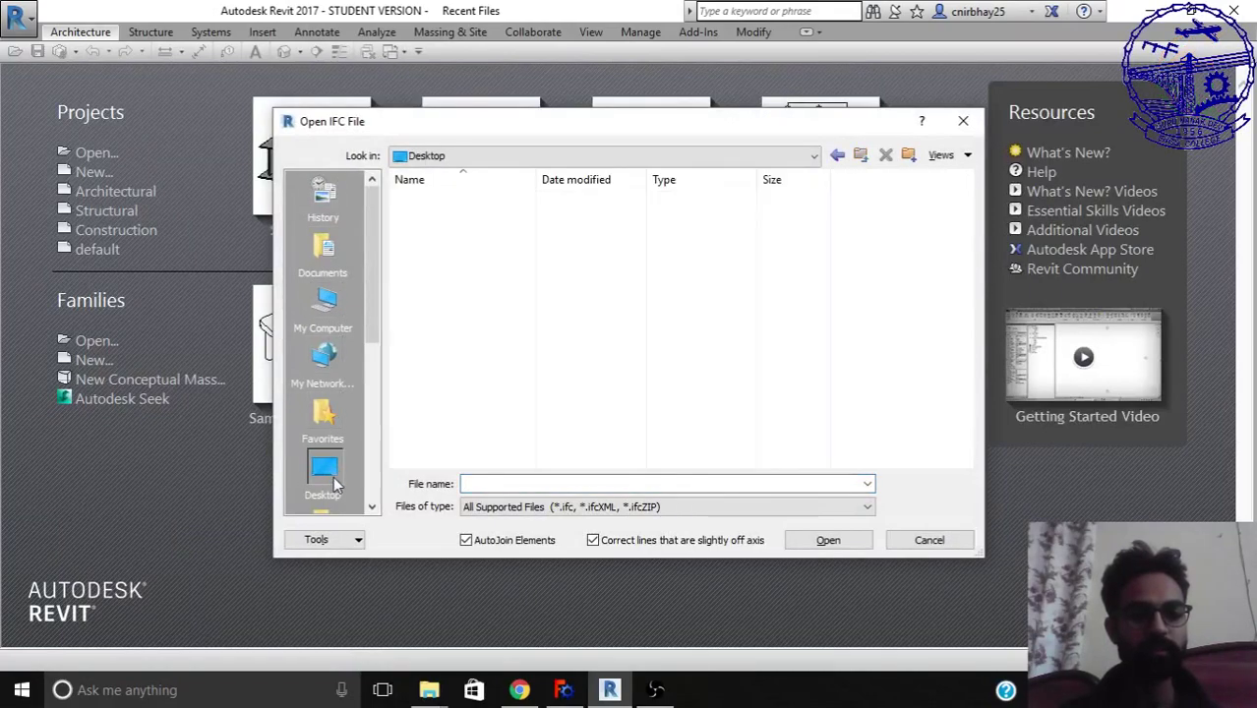
double_click(467, 341)
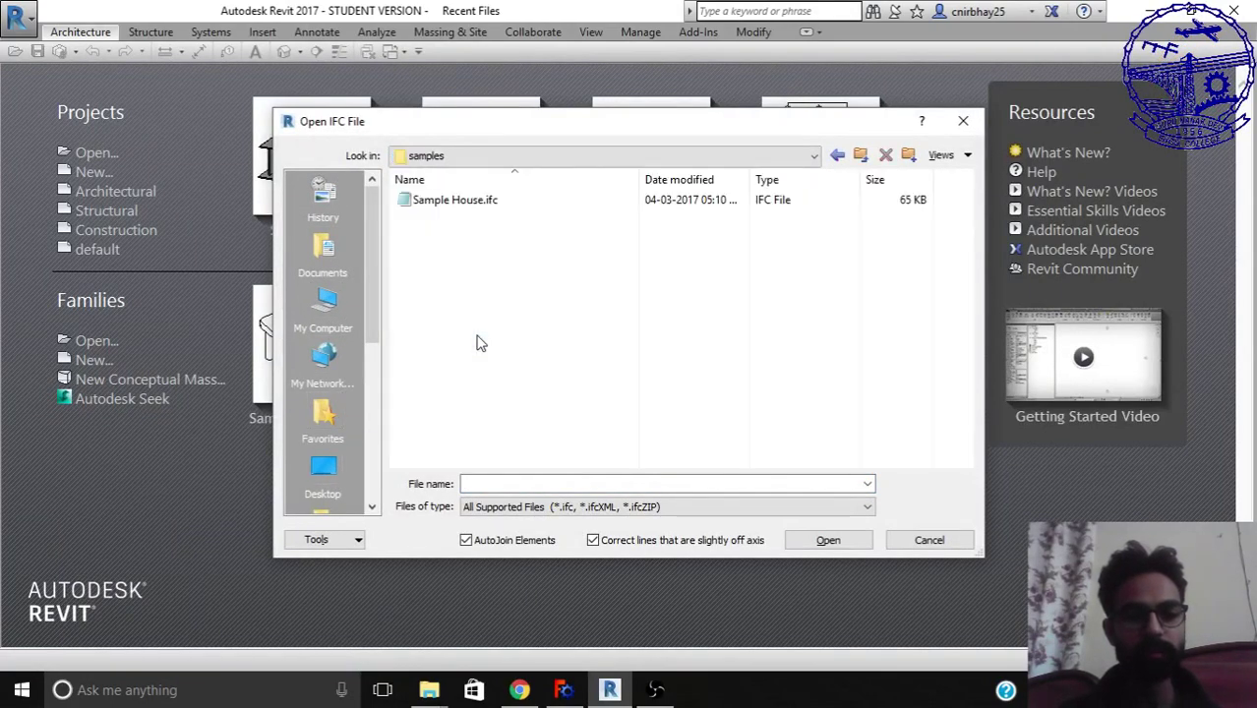
click(457, 200)
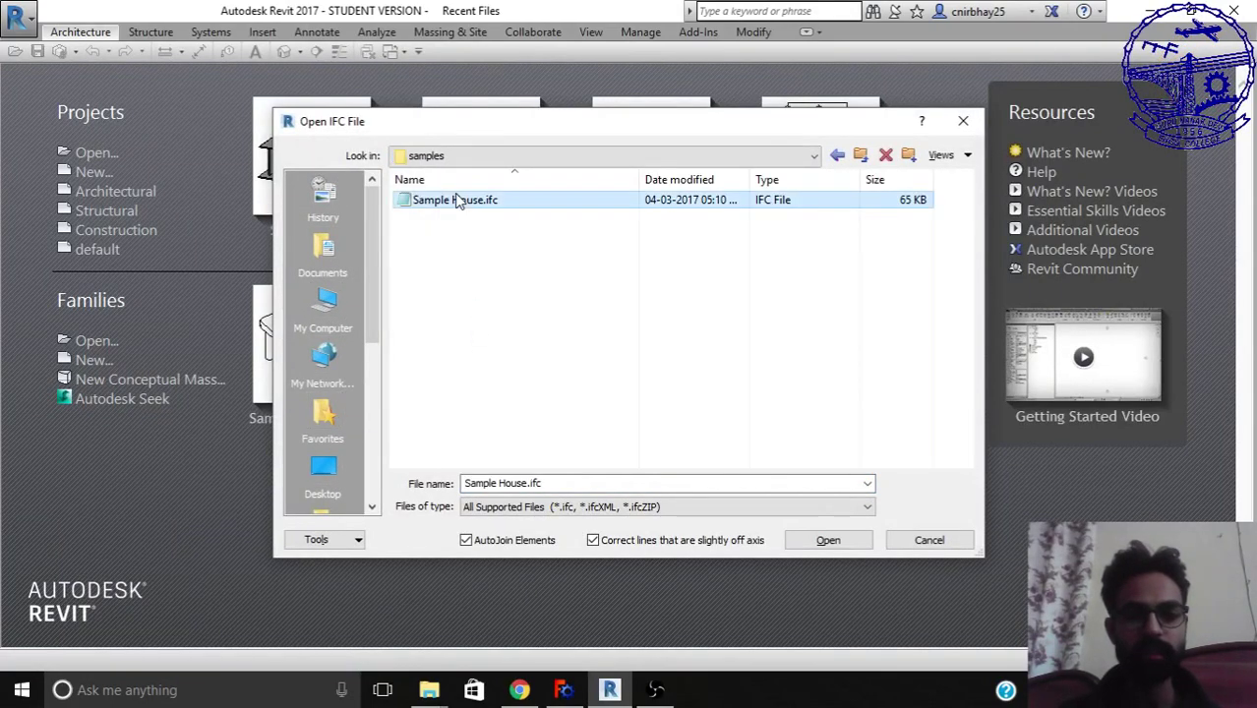
click(828, 541)
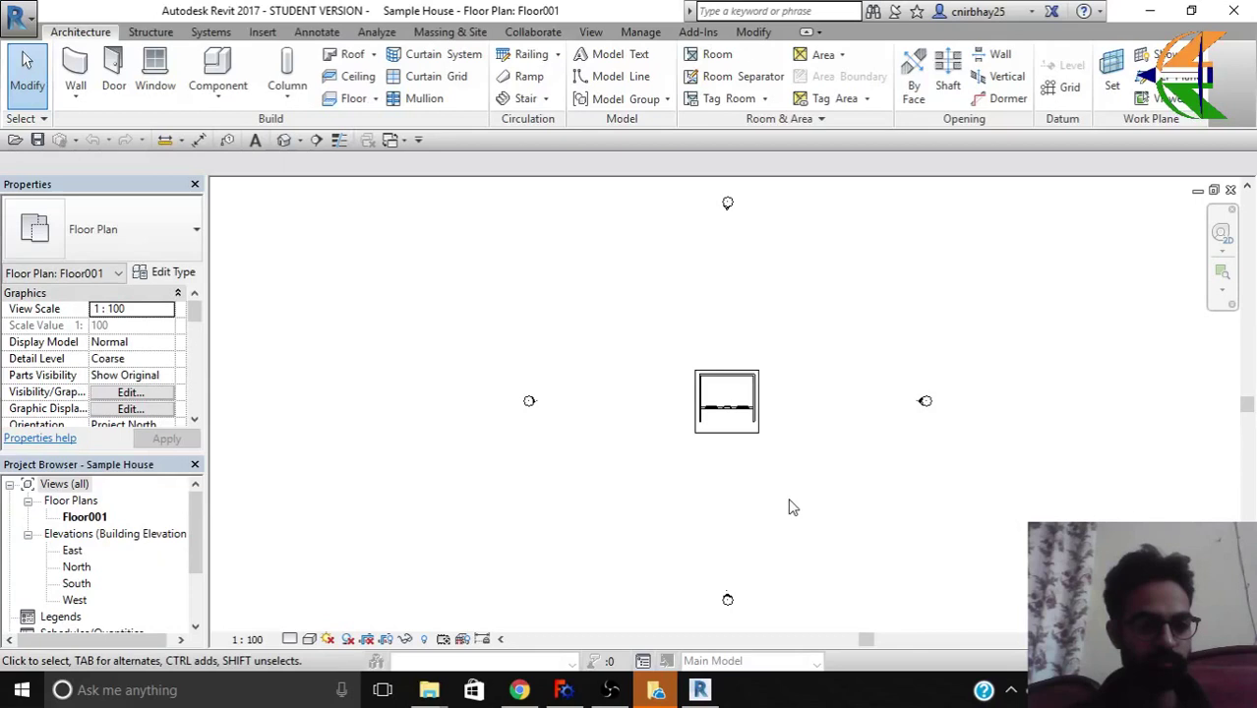
Display the Floor001 floor plan in the Shaded visual style.
scroll(742, 414, up, 5)
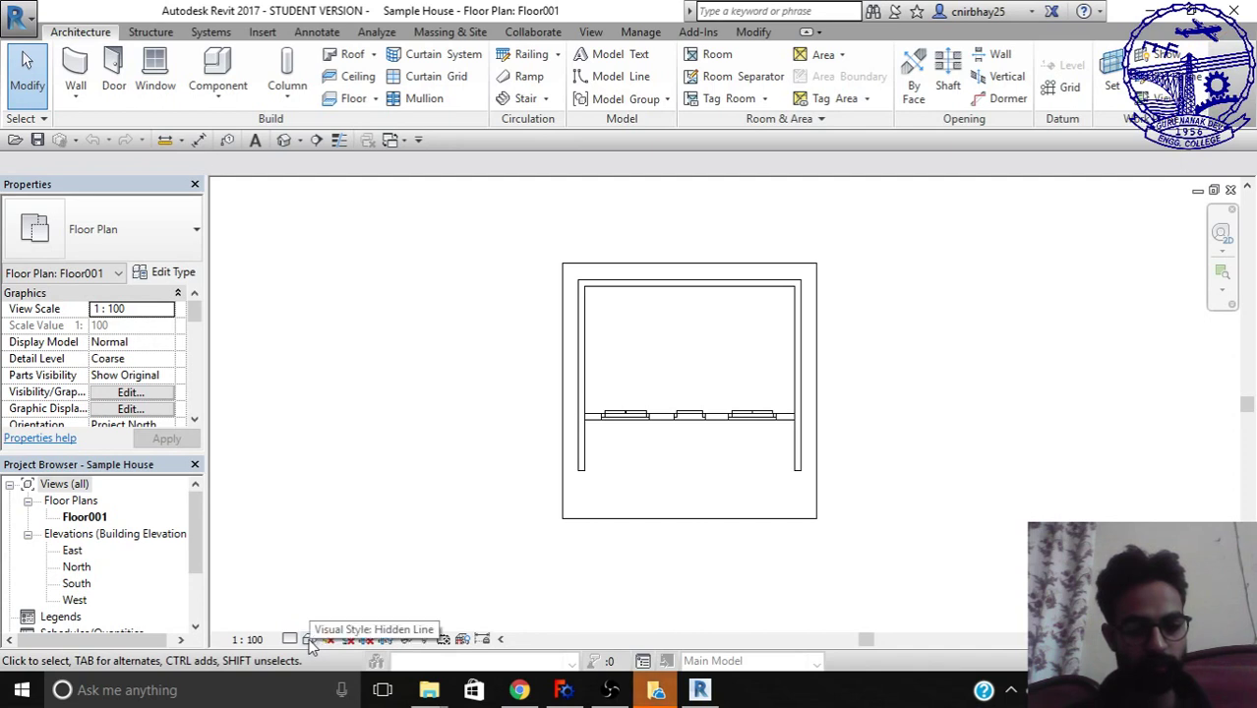
click(310, 641)
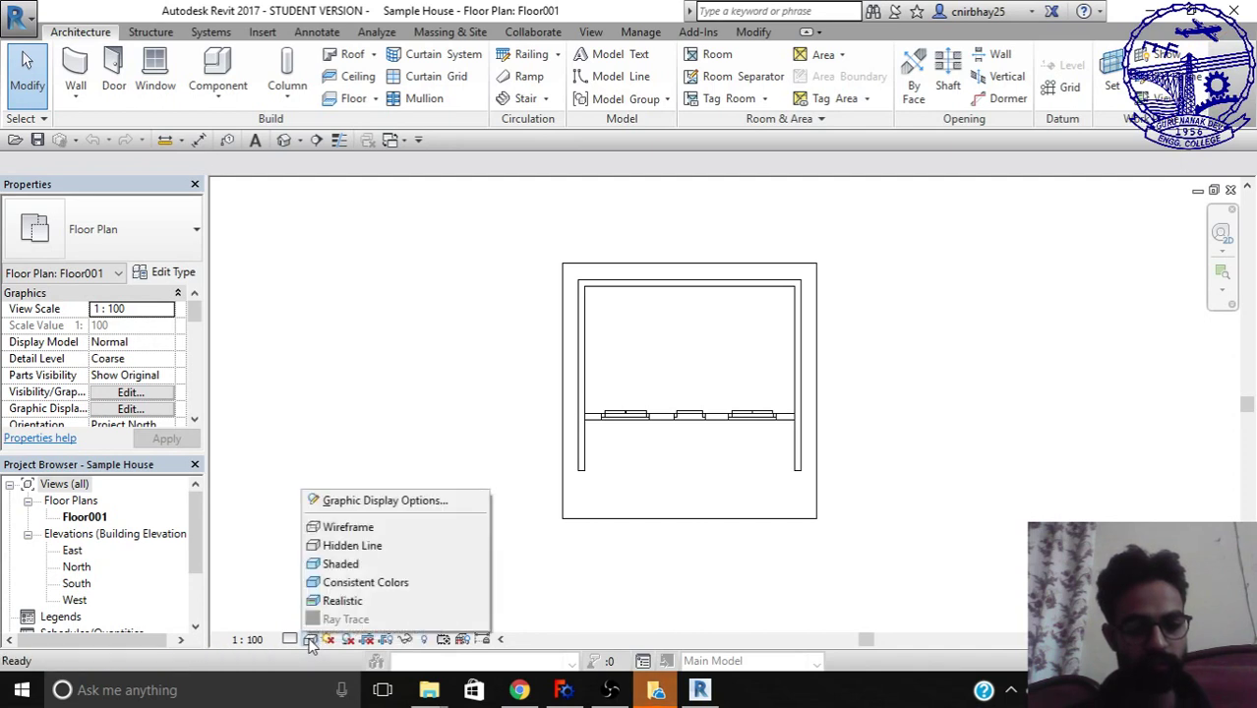
click(340, 562)
scroll(636, 403, up, 2)
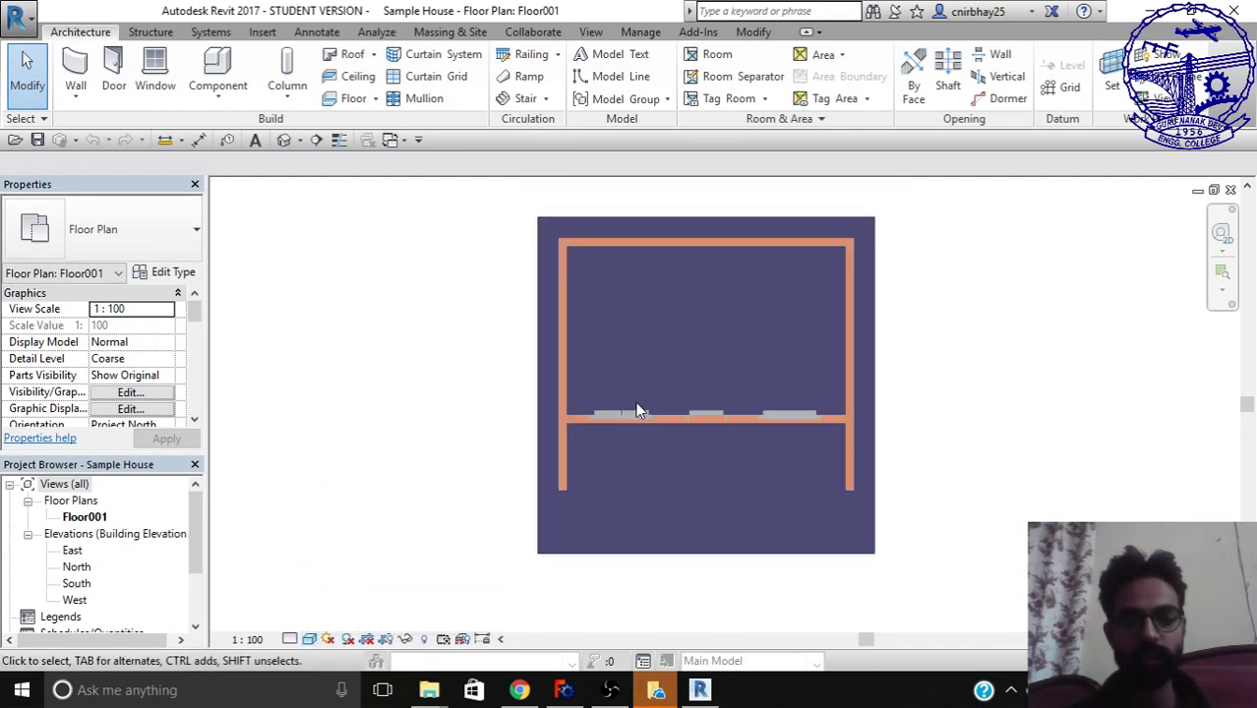
Open the default 3D view of the imported house and display it in the Shaded visual style.
click(283, 141)
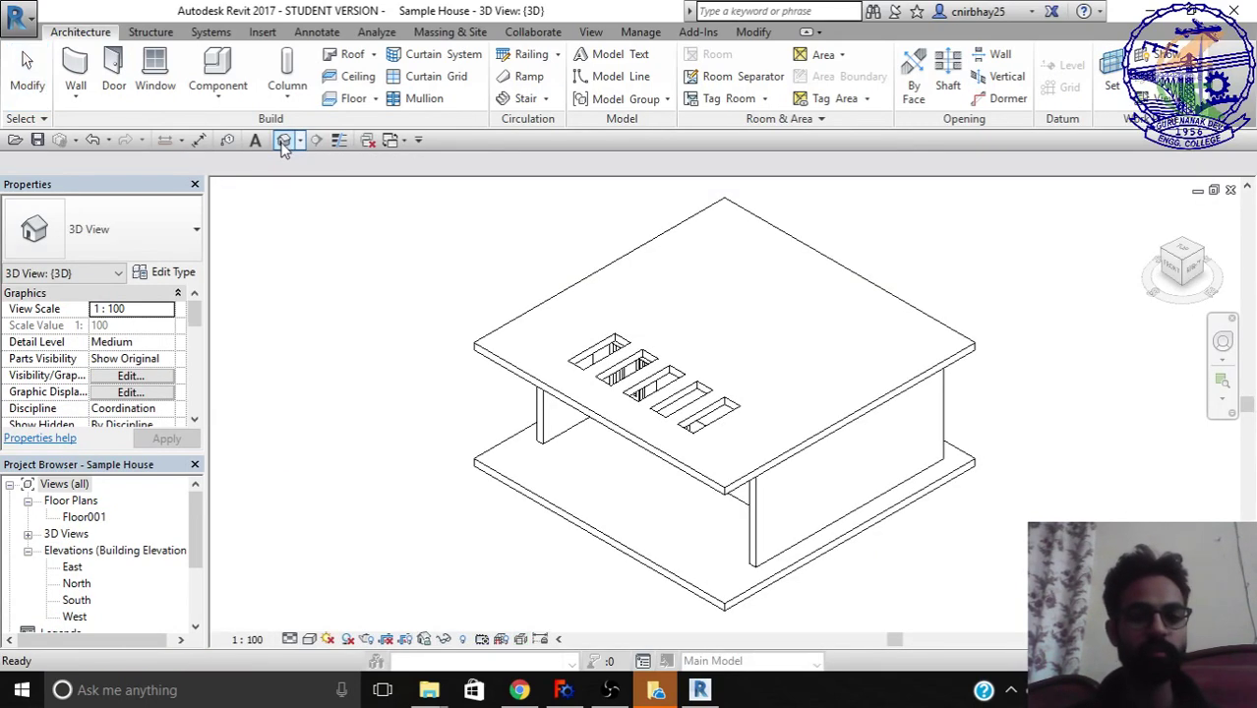
shift+middle_drag(415, 468, 522, 292)
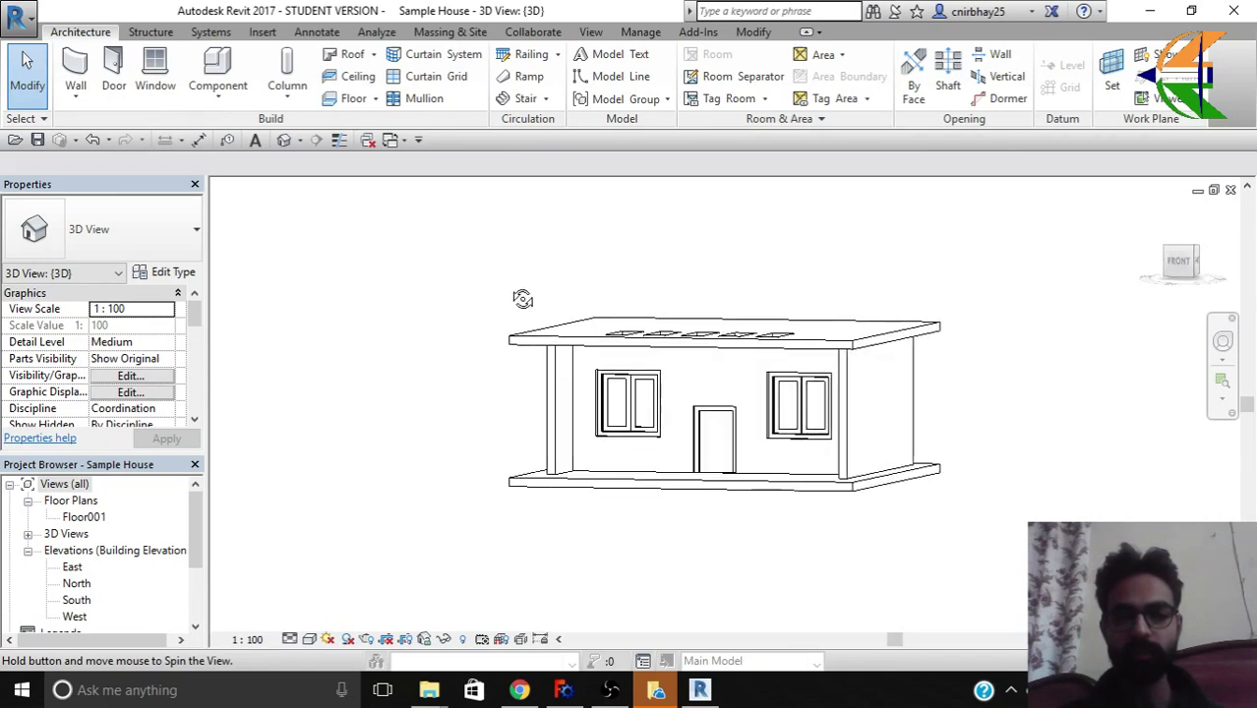
click(309, 640)
click(324, 565)
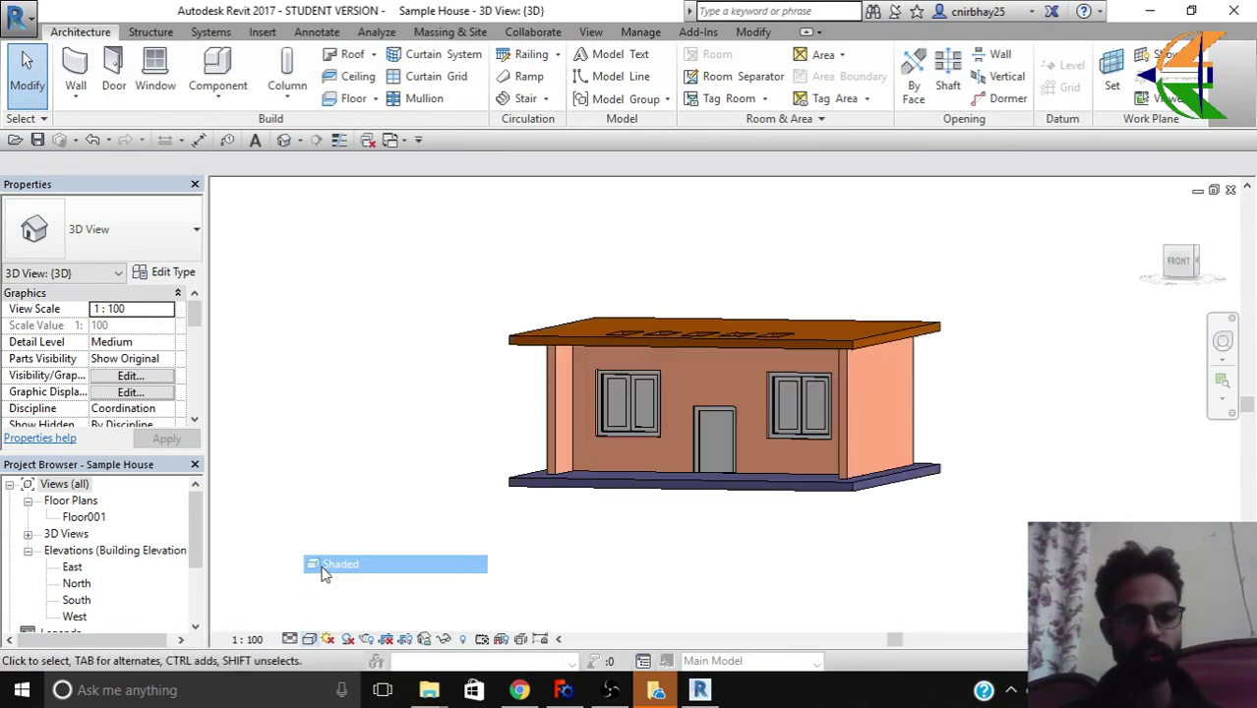
shift+middle_drag(392, 412, 342, 451)
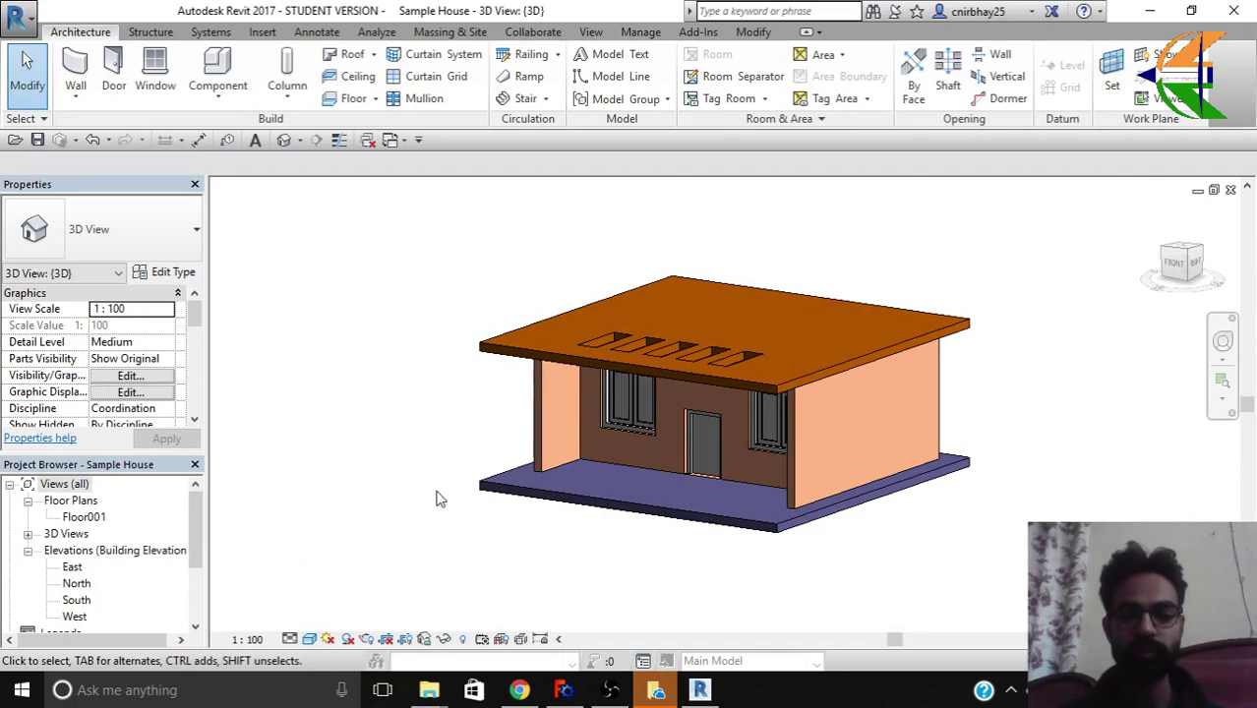
Compare the imported house with the original model in FreeCAD, and inspect the Revit model from a lower angle.
click(562, 689)
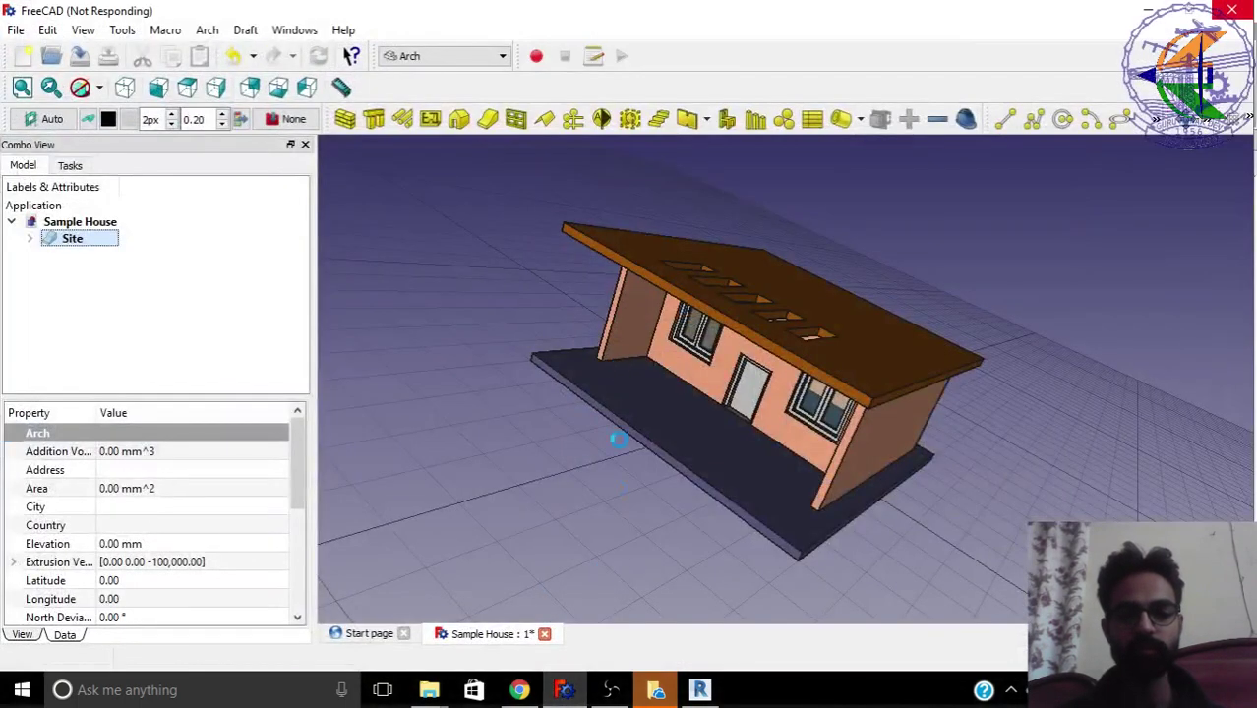
click(577, 694)
shift+middle_drag(569, 544, 621, 325)
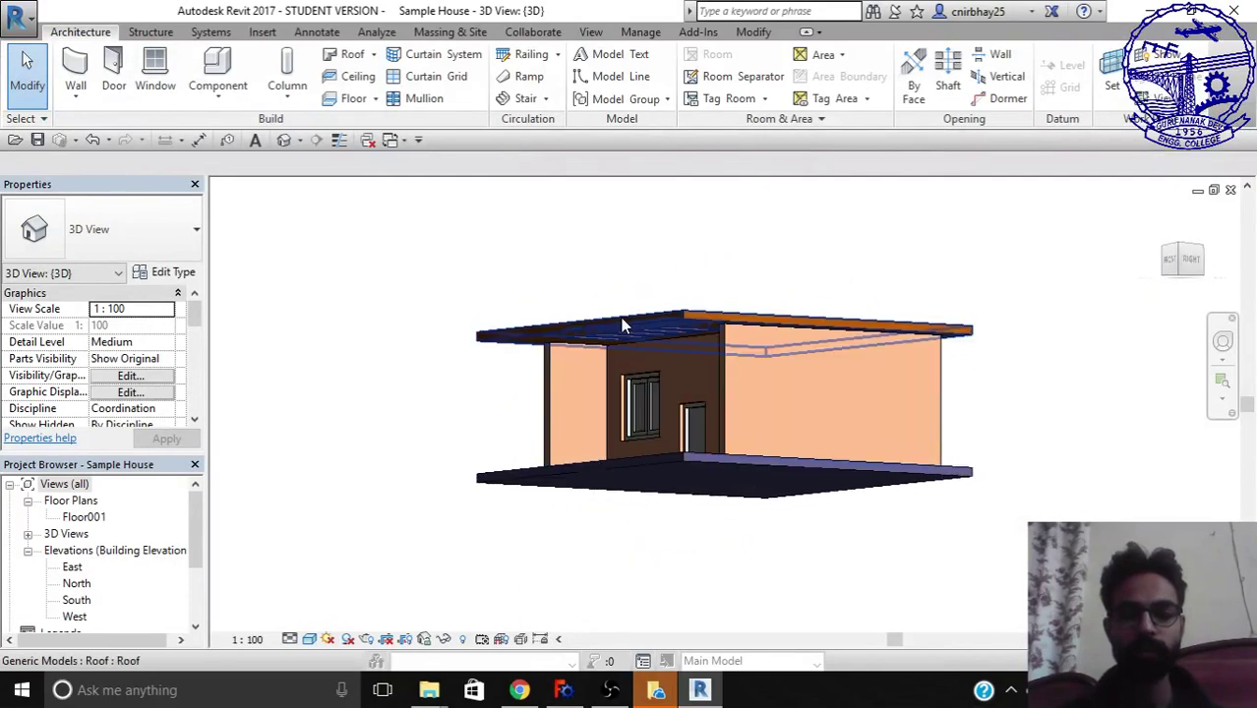
click(742, 386)
click(725, 372)
shift+middle_drag(723, 374, 464, 504)
click(463, 504)
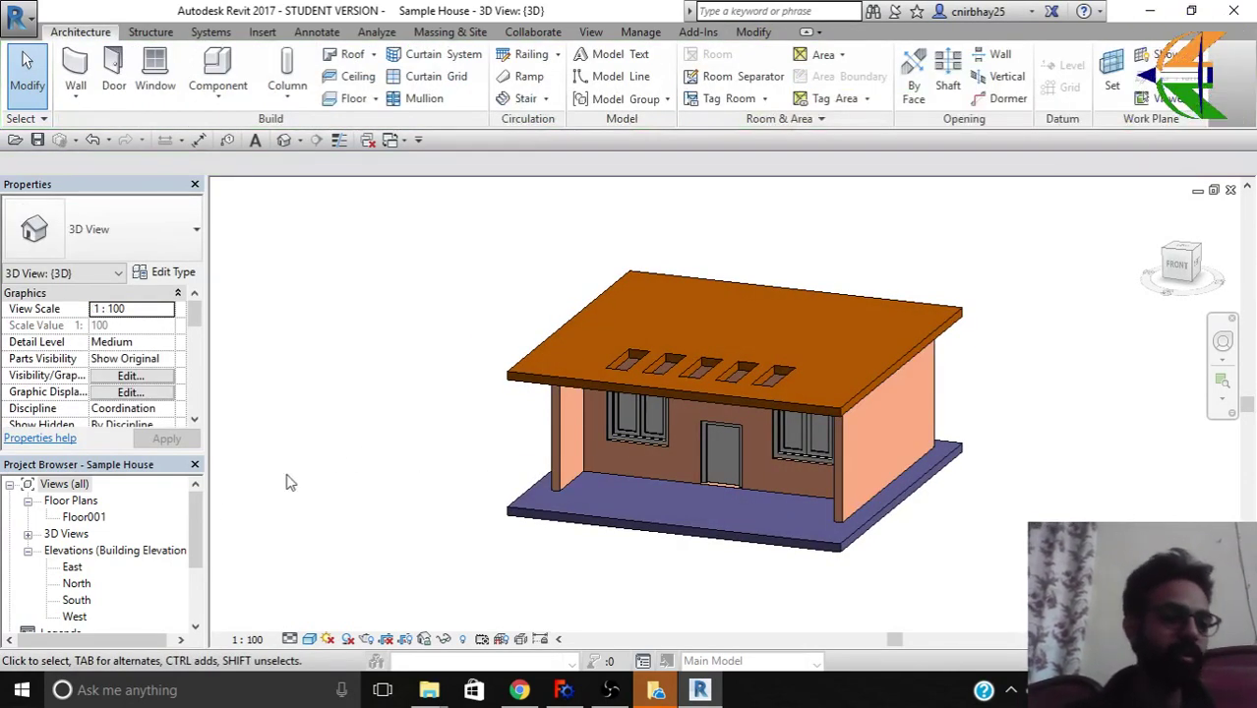
In the Floor001 floor plan, place M_Single-Flush 0915 x 2134mm doors in the left, right and back walls of the enclosed room.
double_click(97, 518)
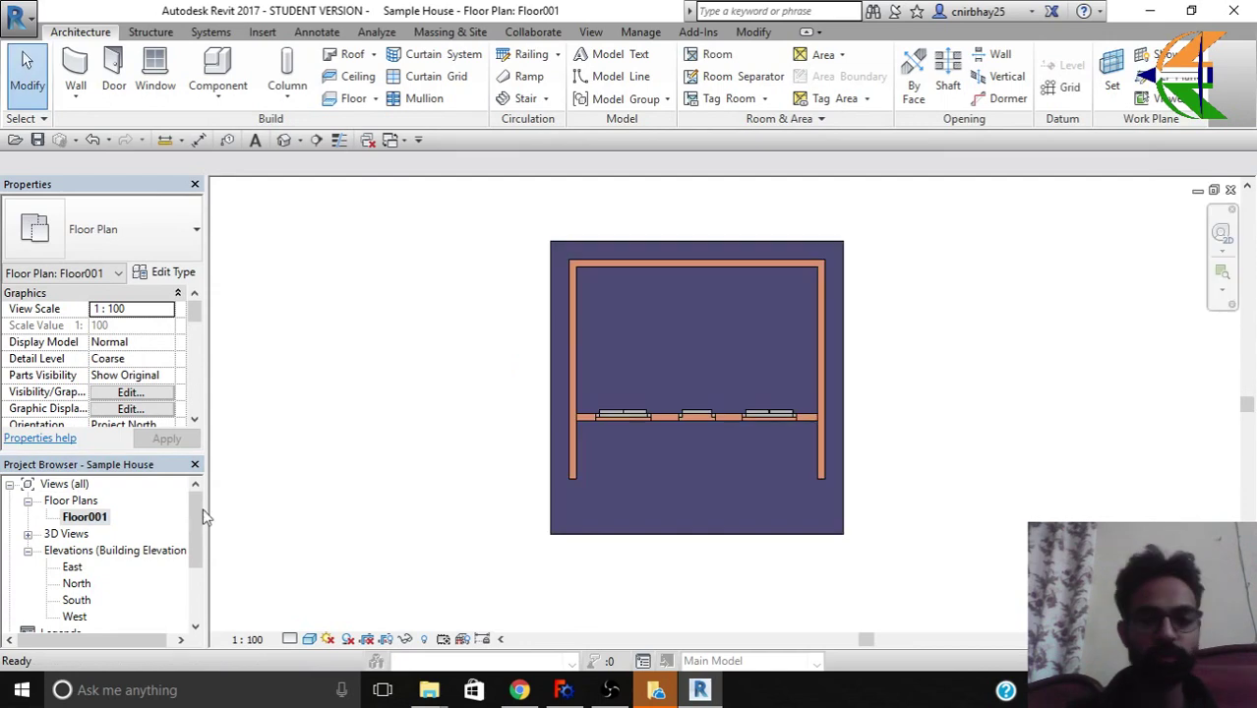
click(114, 76)
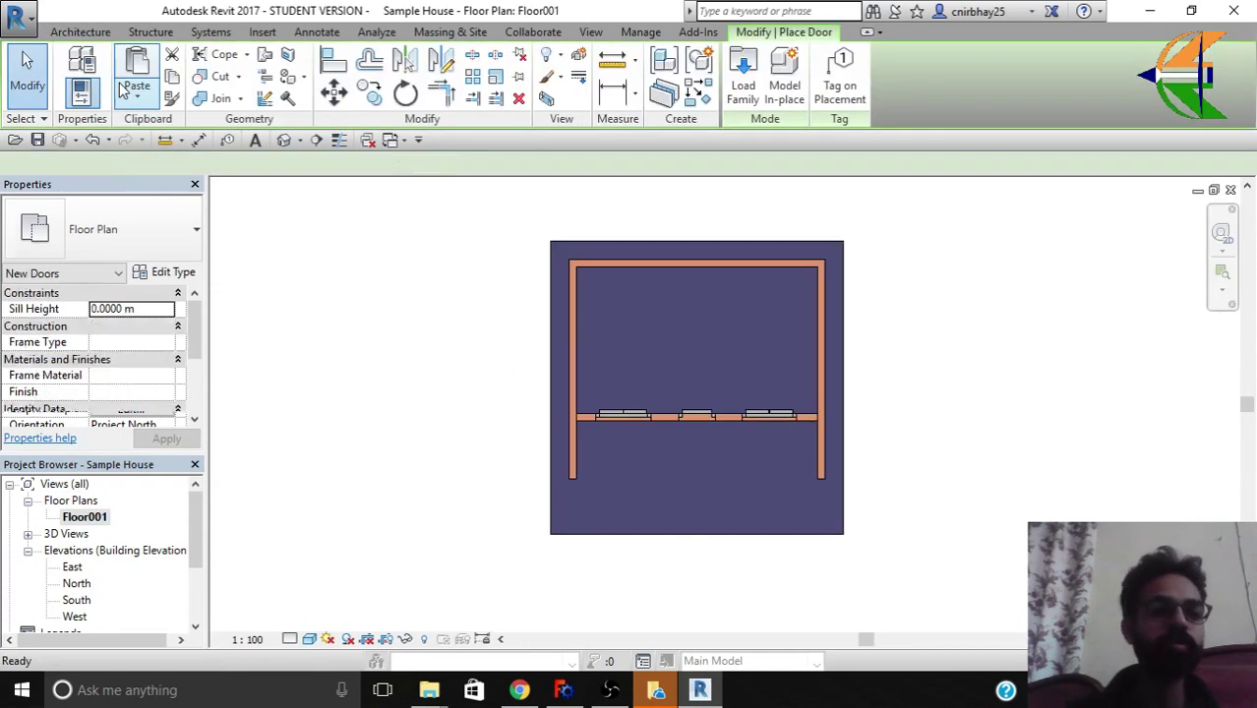
click(135, 225)
click(165, 228)
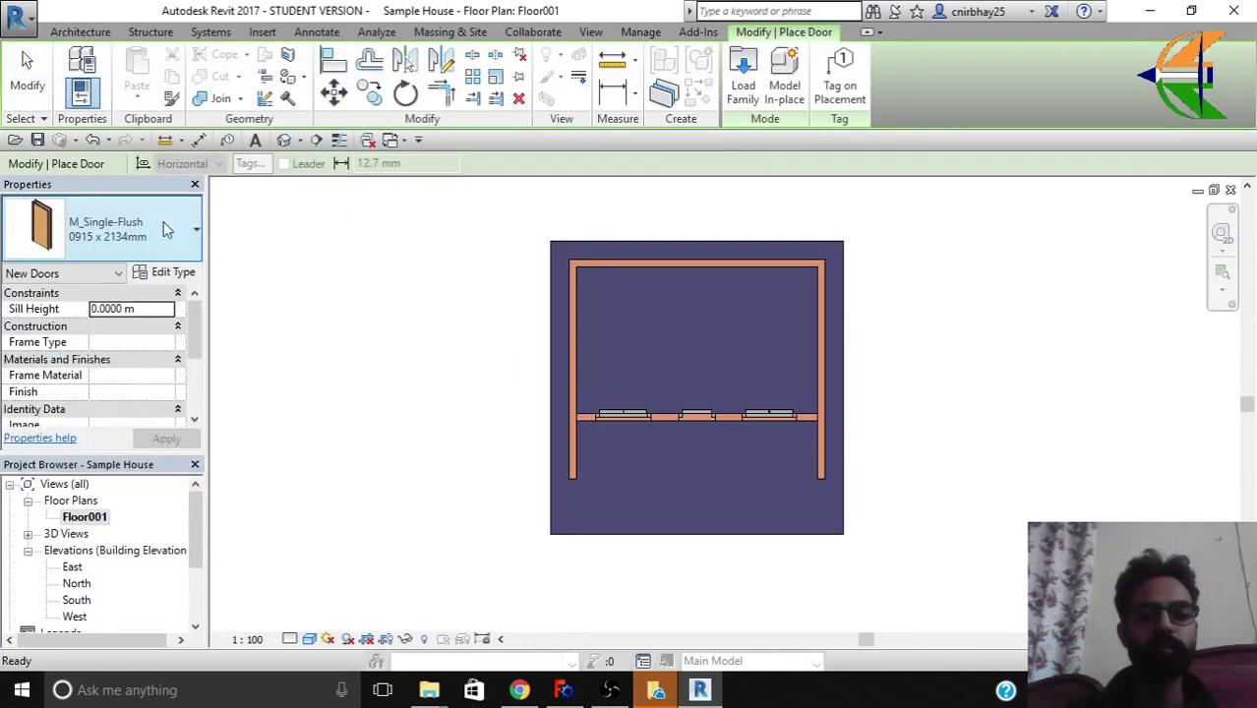
scroll(603, 339, up, 2)
scroll(584, 355, up, 1)
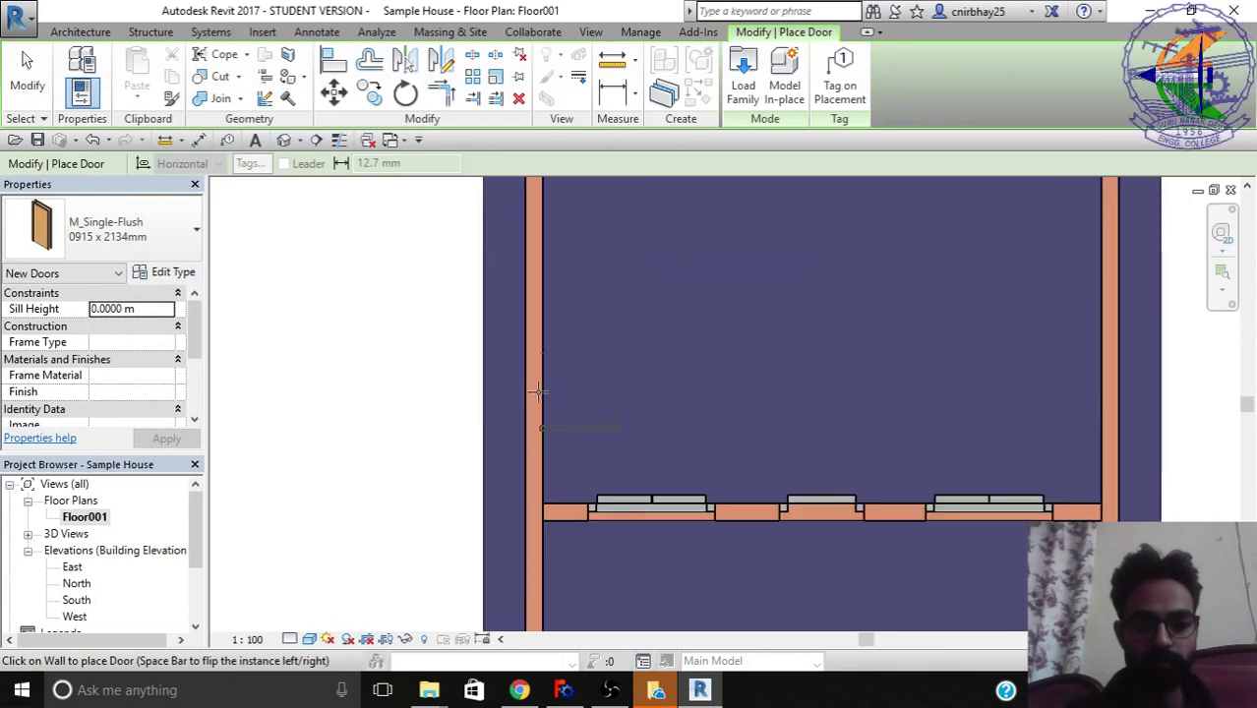
click(538, 385)
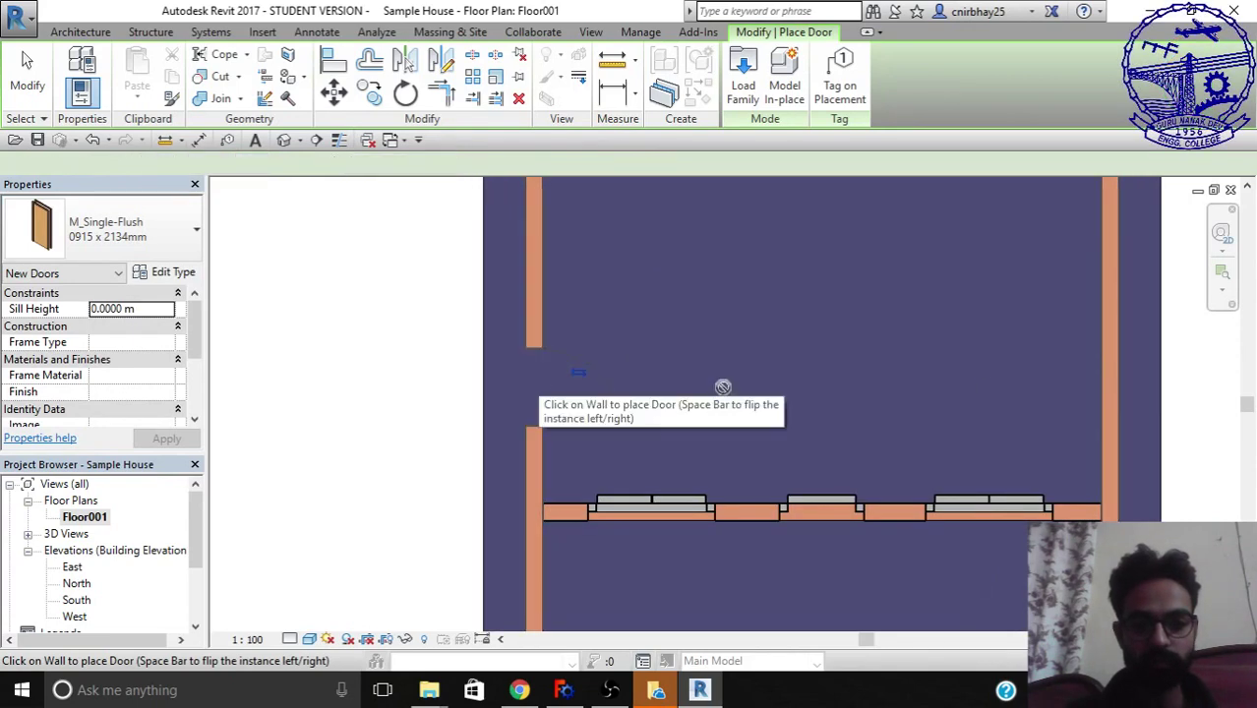
click(1104, 387)
scroll(1064, 423, down, 1)
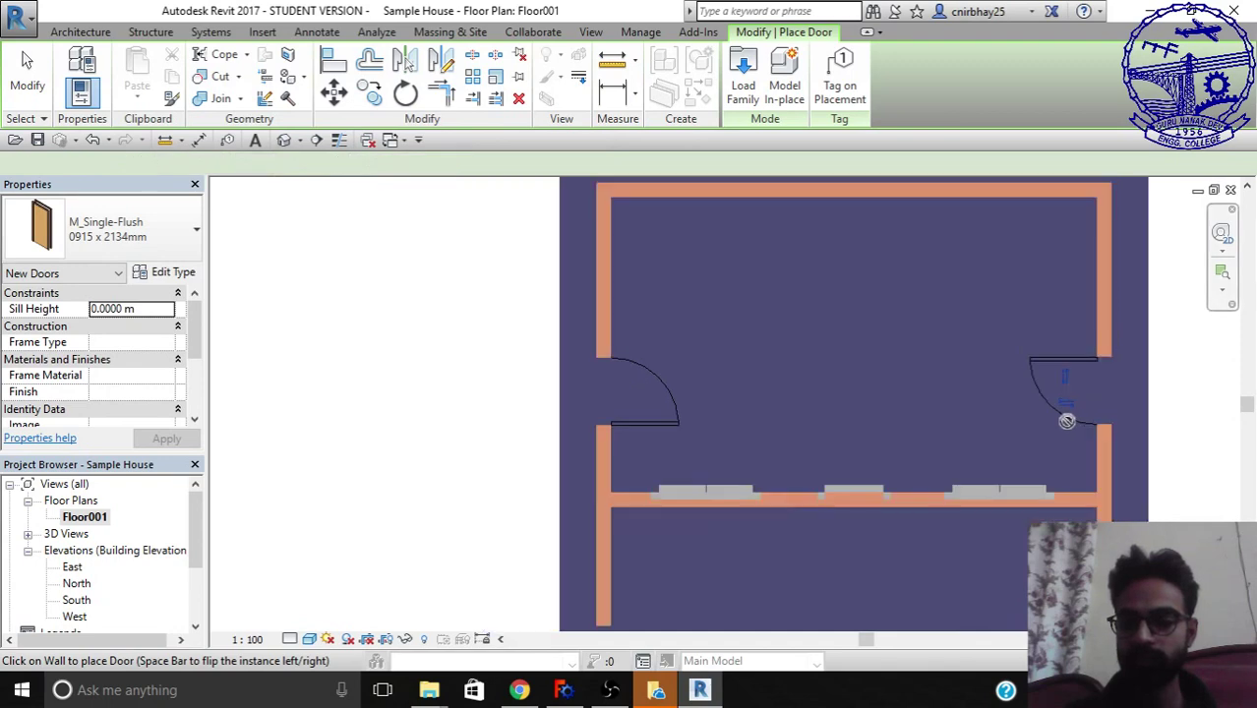
click(851, 194)
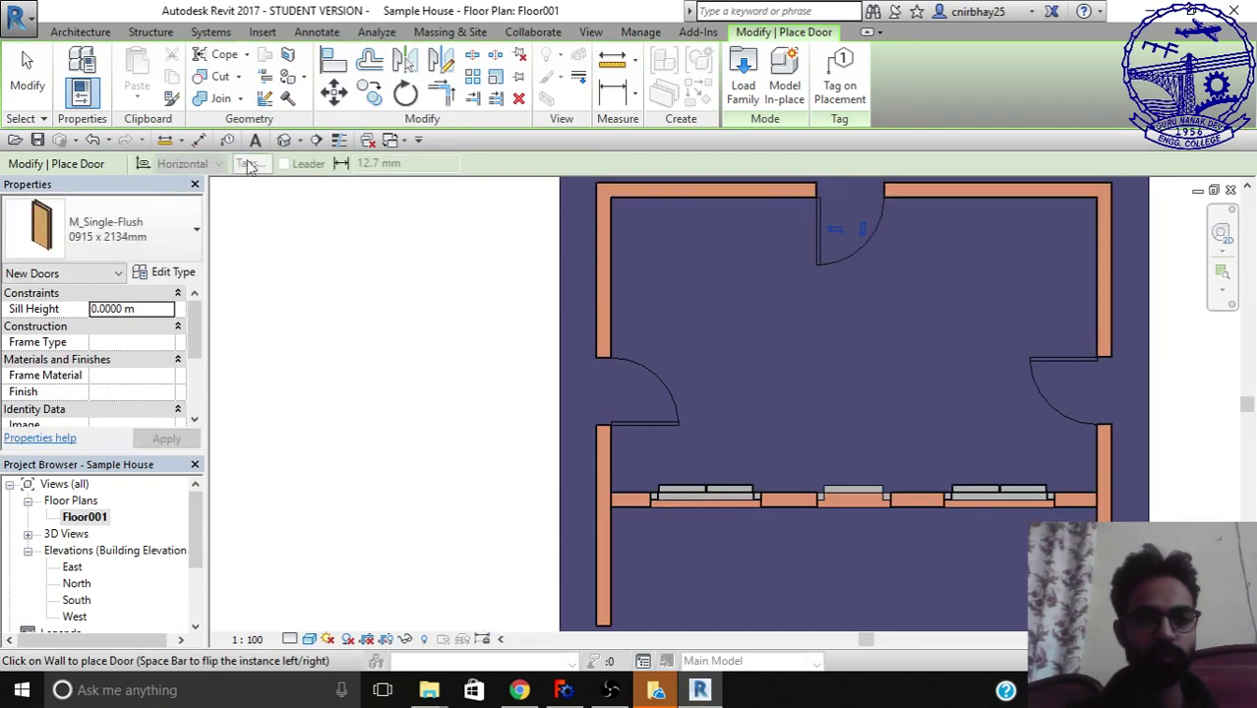
Inspect the added doors in the default 3D view from the side, back and front of the house.
click(284, 139)
key(Escape)
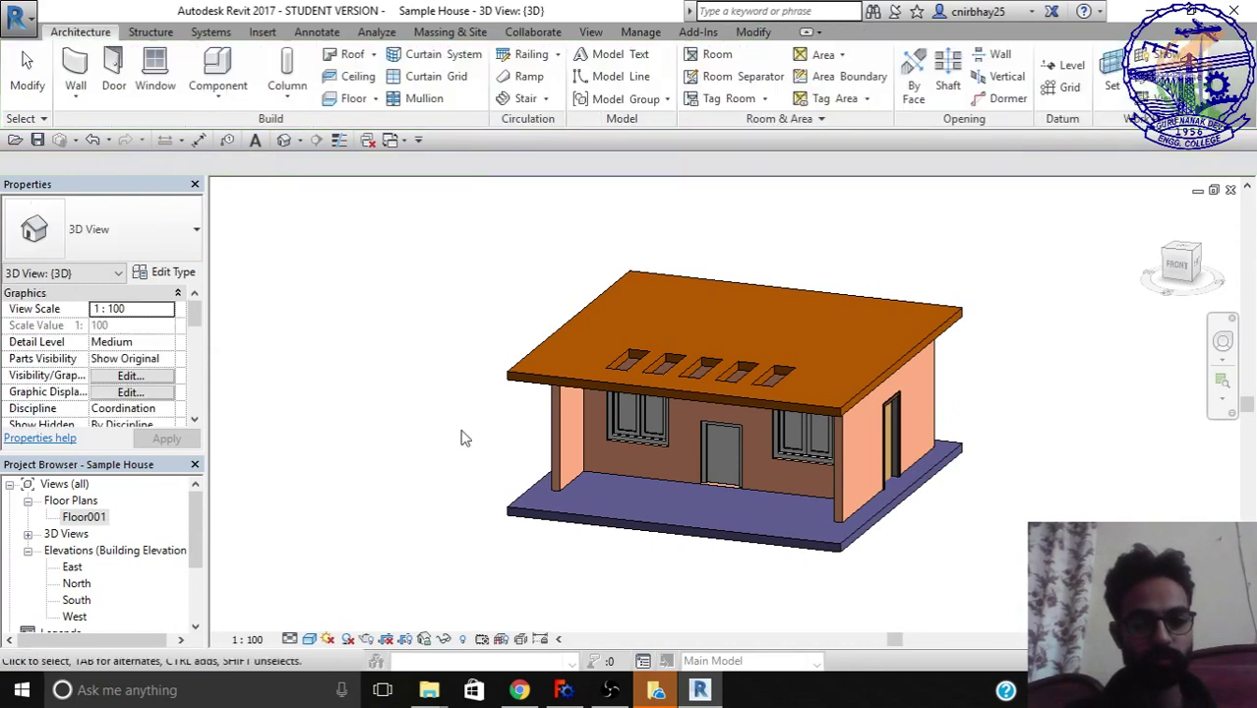
shift+middle_drag(1019, 462, 1047, 416)
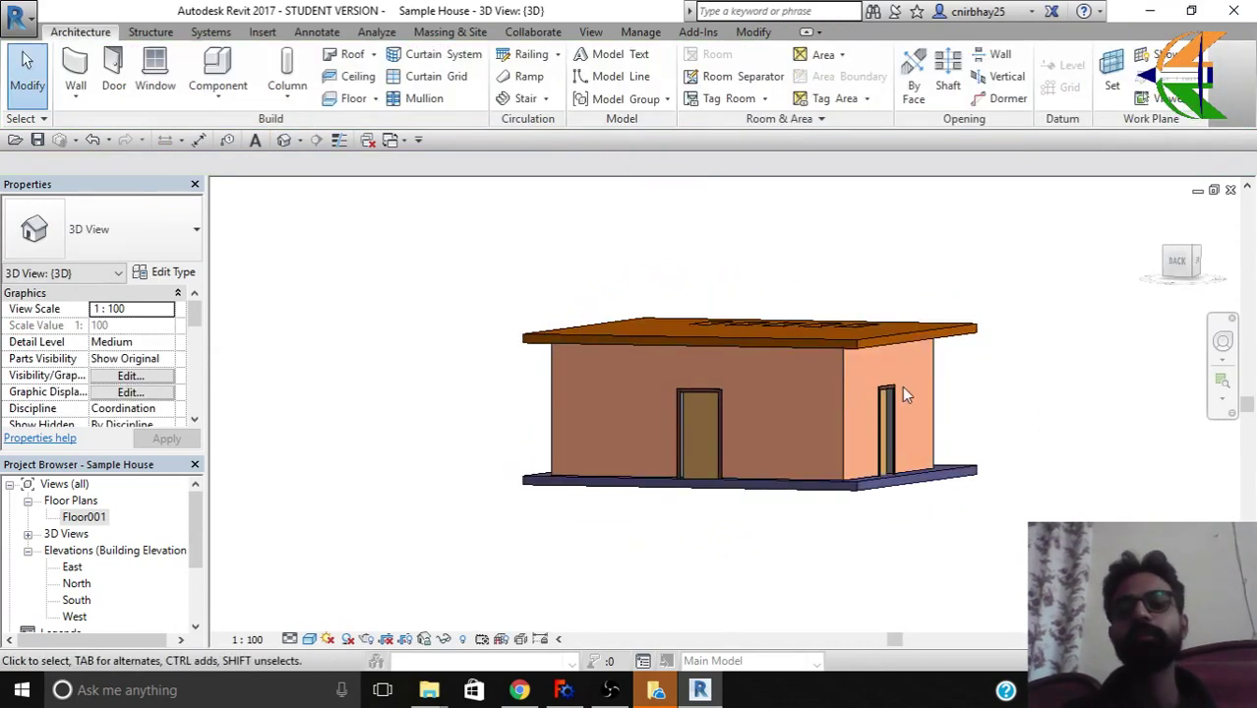
shift+middle_drag(902, 388, 361, 509)
In the Floor001 plan, place M_Fixed 0406 x 0610mm windows: two in the left wall, one in the right porch wall, two in the back wall.
double_click(84, 518)
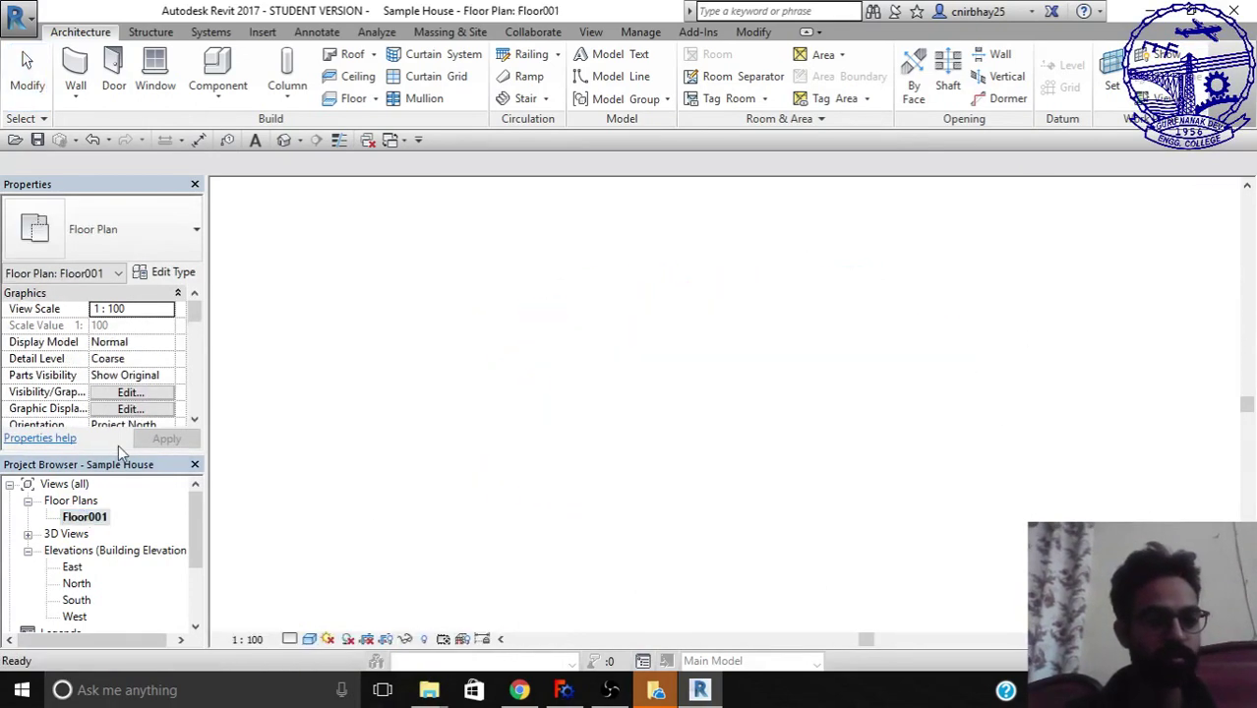
click(155, 79)
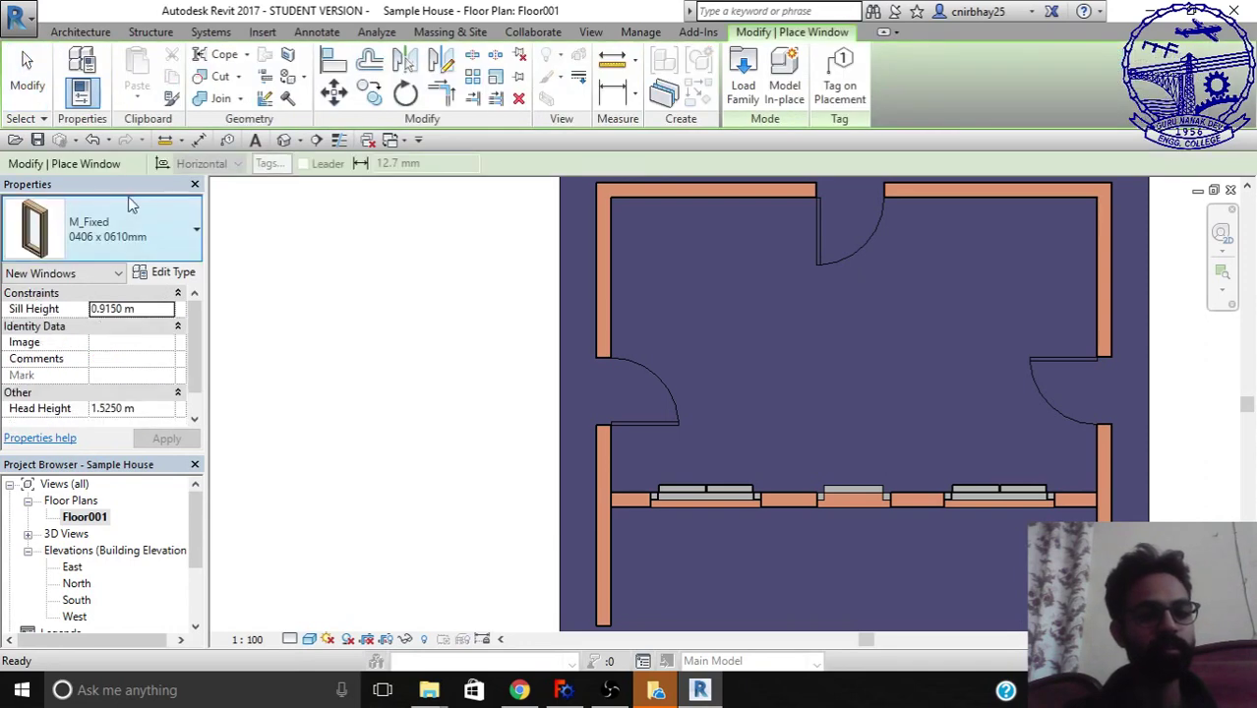
click(604, 279)
scroll(603, 279, down, 1)
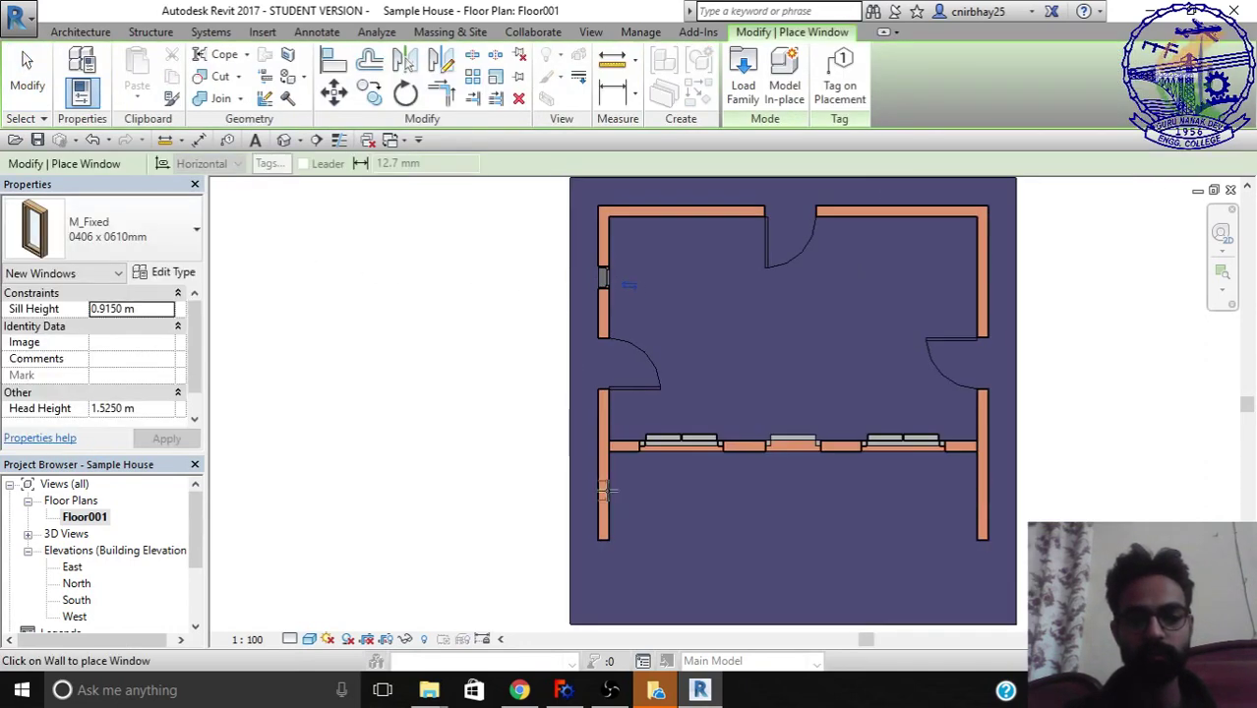
click(604, 492)
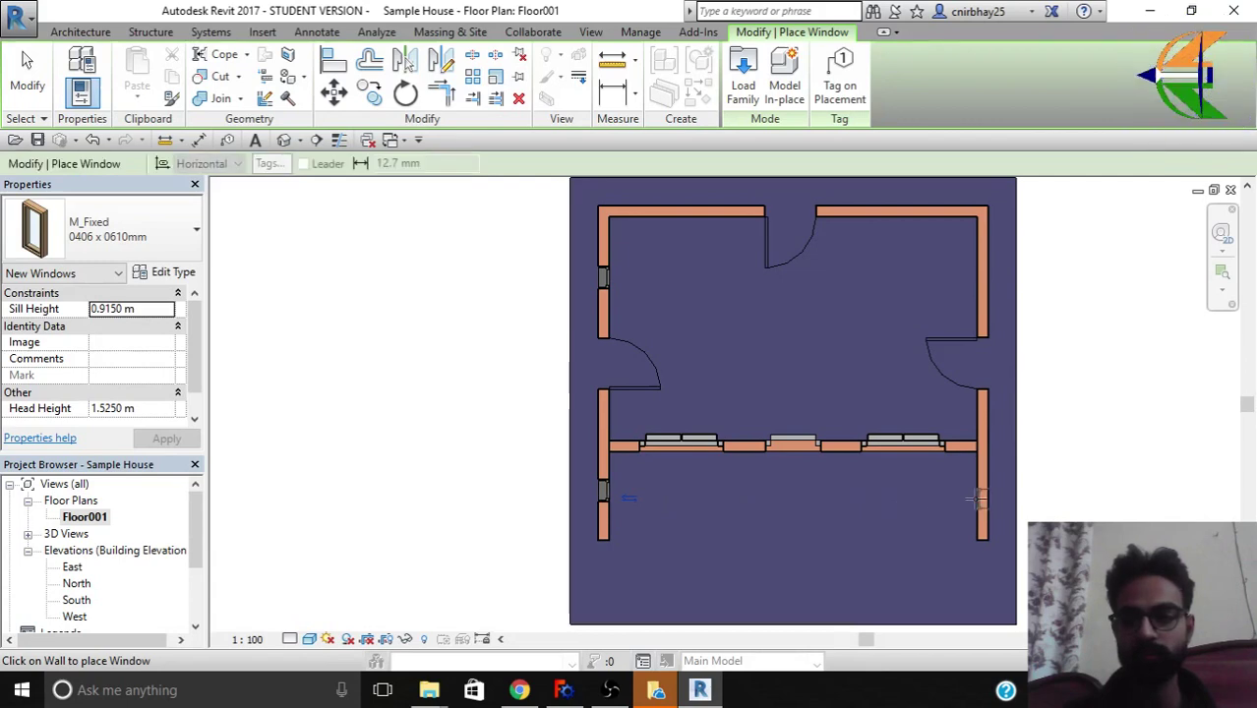
click(689, 211)
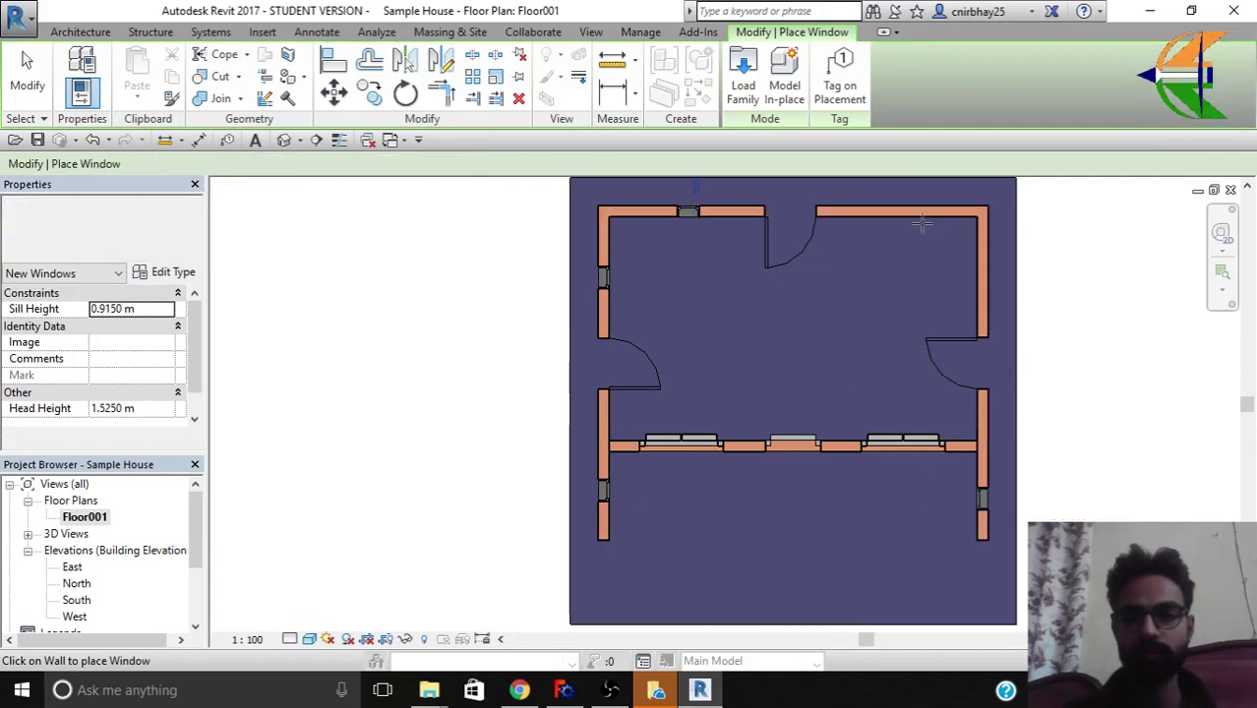
click(913, 213)
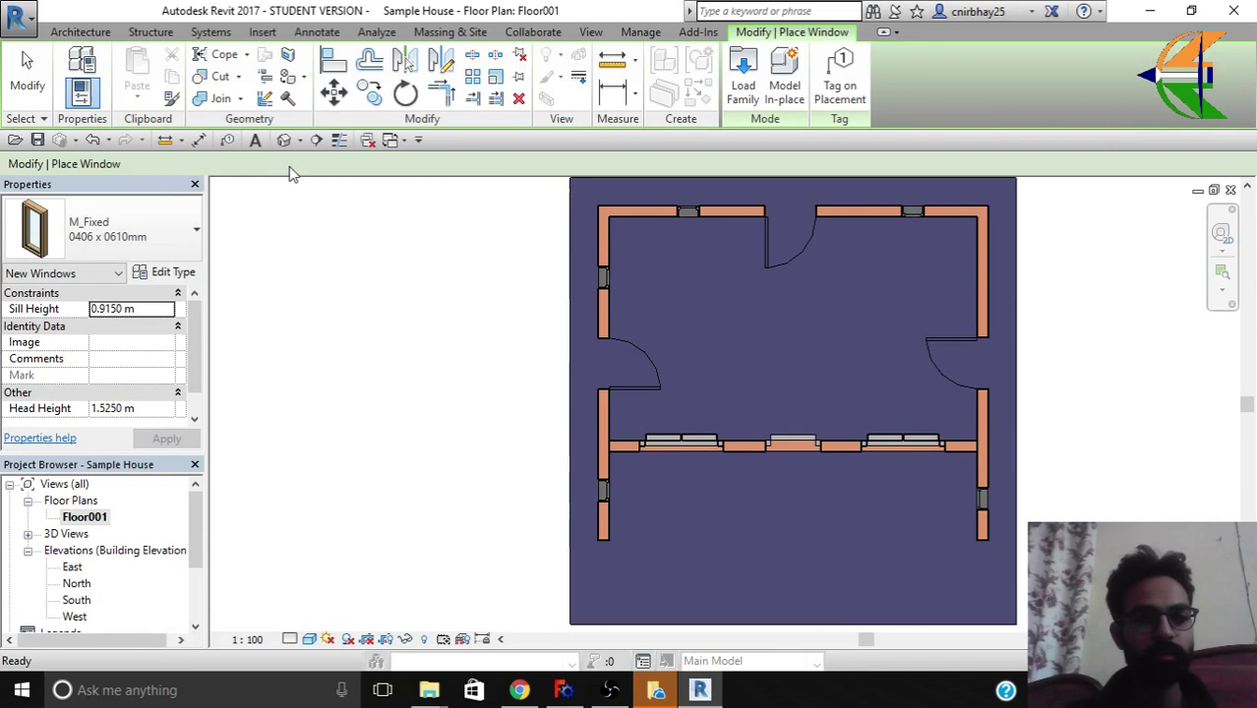
key(Escape)
key(Escape)
Inspect the added windows in the 3D view from all sides of the house.
key(ctrl+Tab)
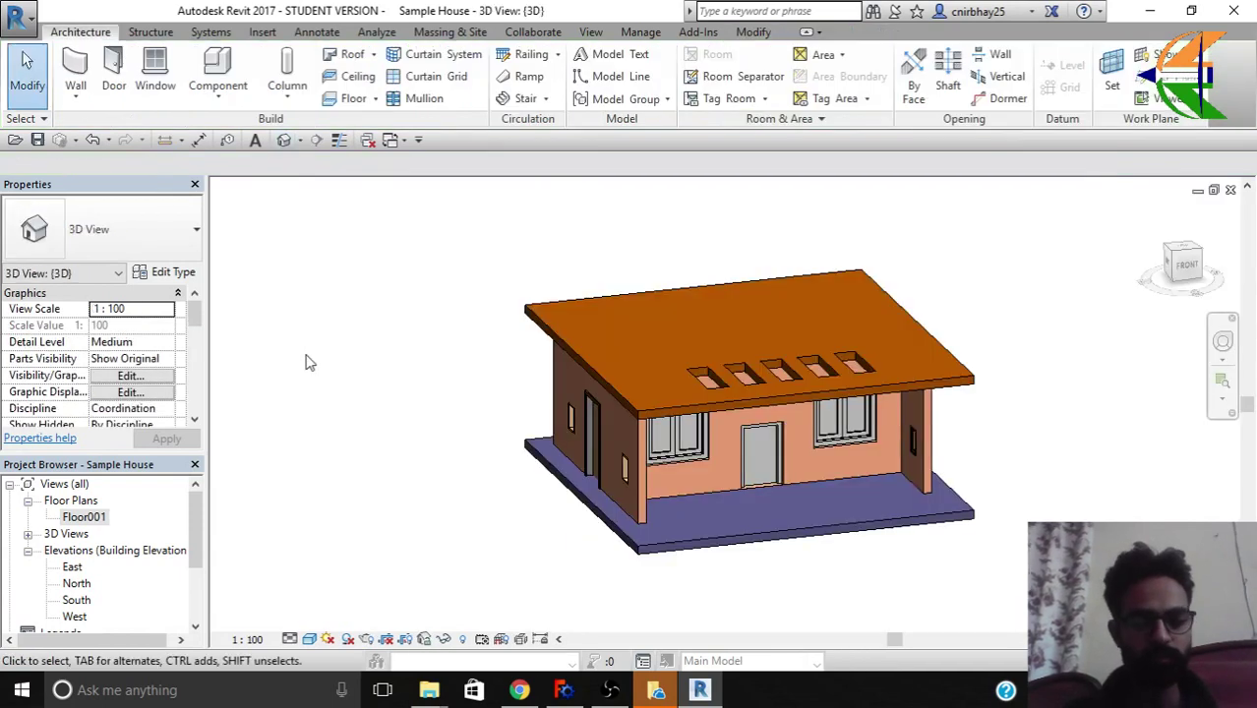
shift+middle_drag(308, 363, 963, 338)
shift+middle_drag(1061, 356, 892, 409)
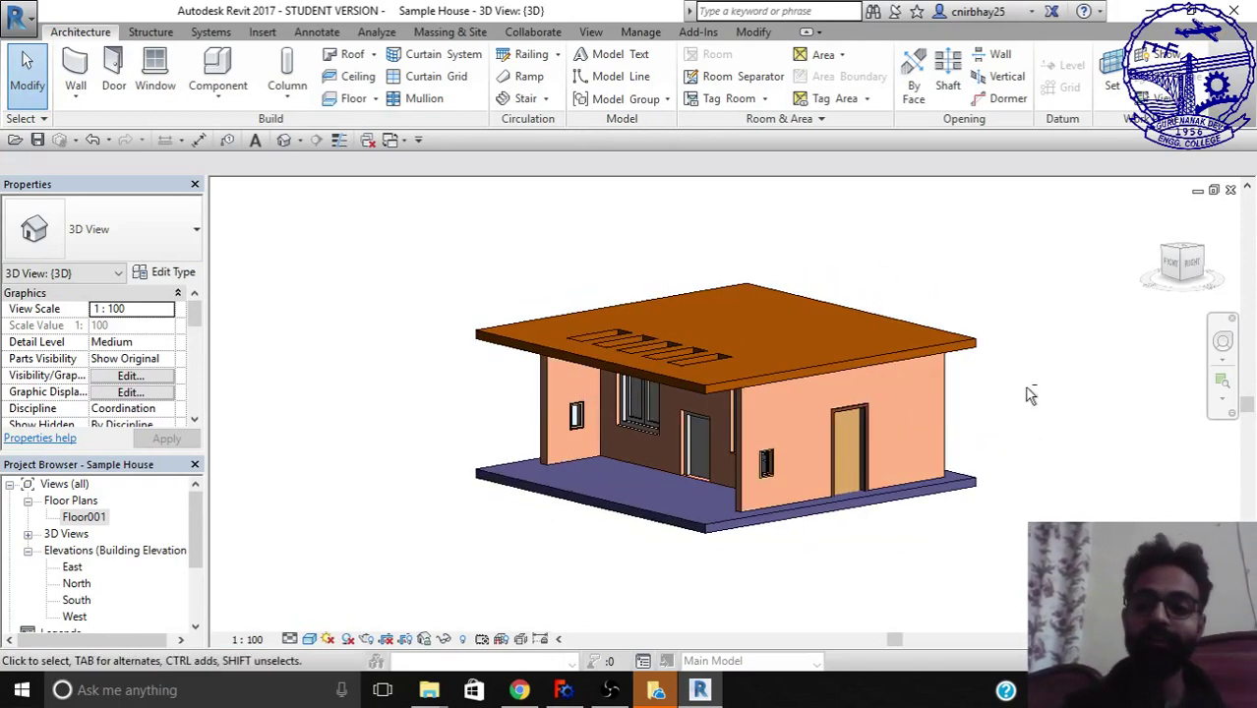
shift+middle_drag(1026, 394, 923, 367)
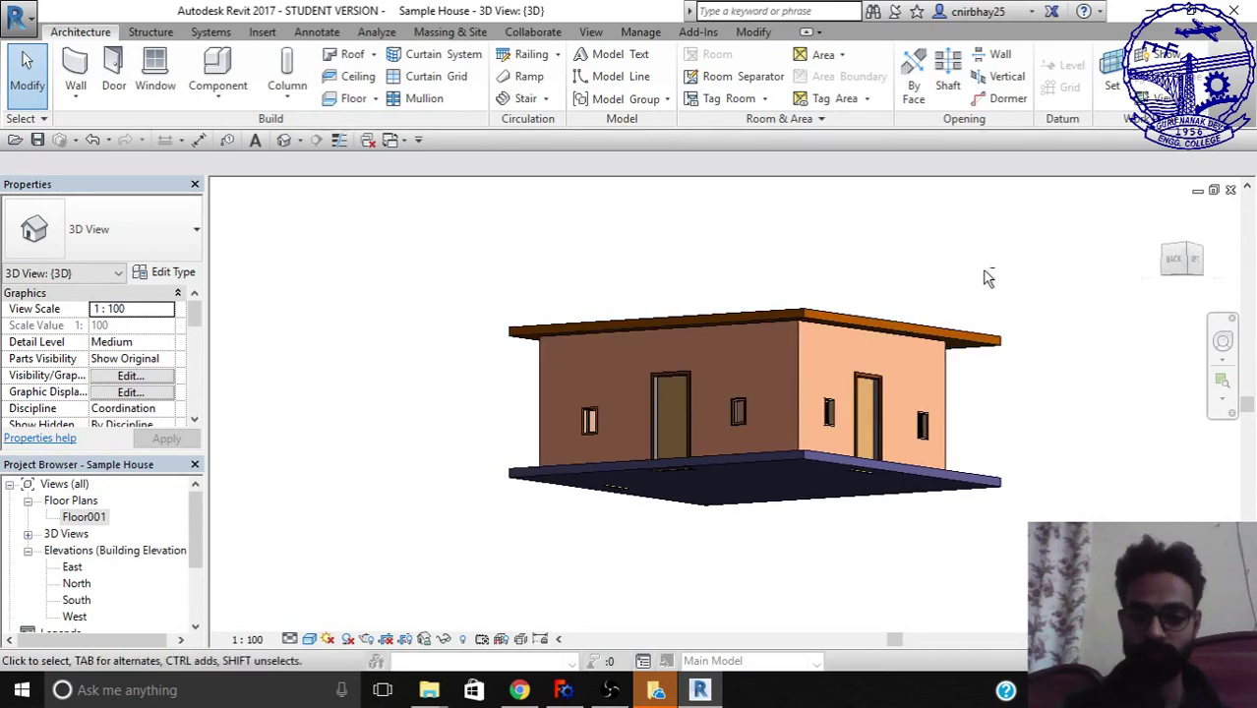
shift+middle_drag(987, 277, 666, 352)
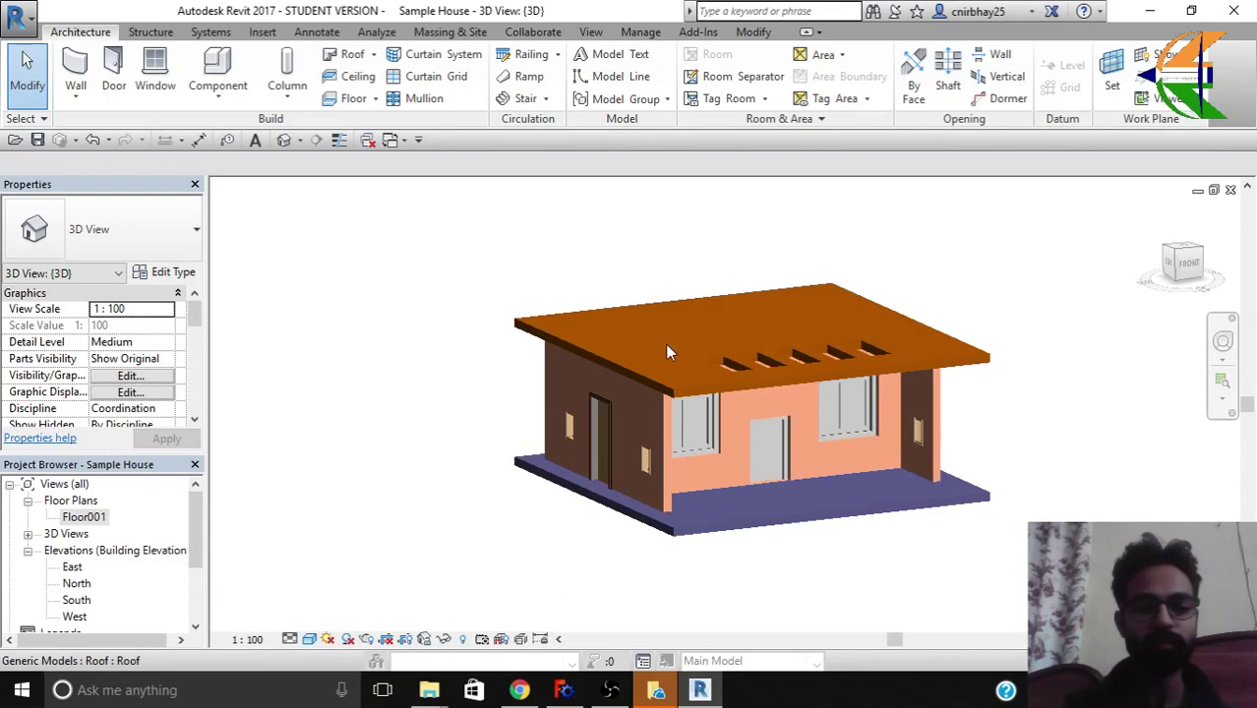
In the Floor001 plan, draw two chained Generic - 200mm walls from the house's back-right corner, extending the back wall line outward and turning towards the front.
double_click(79, 518)
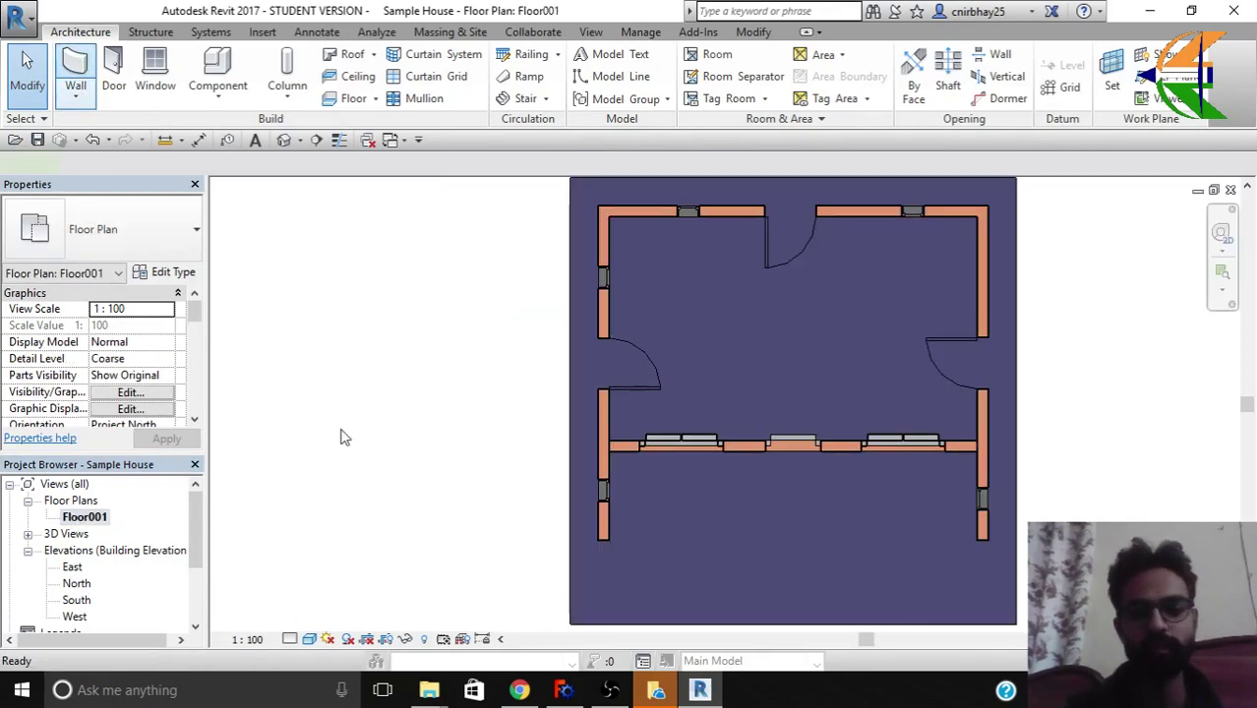
key(w)
key(a)
scroll(413, 497, down, 2)
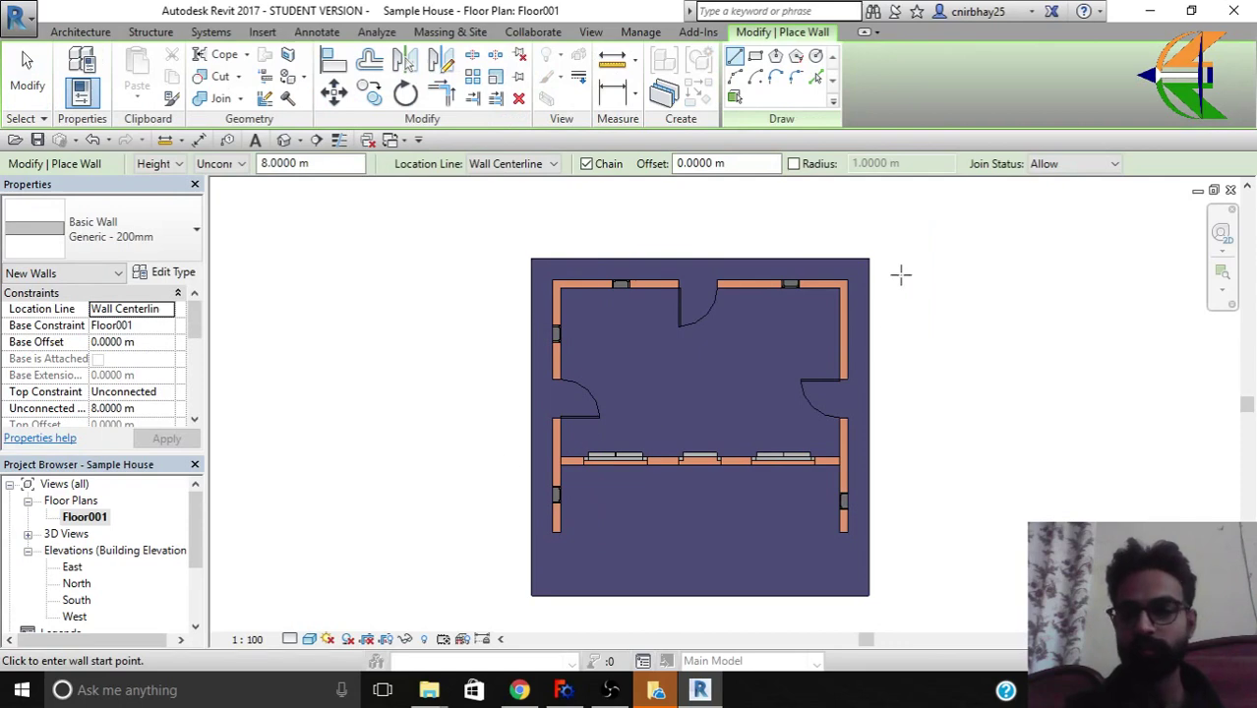
scroll(901, 275, up, 2)
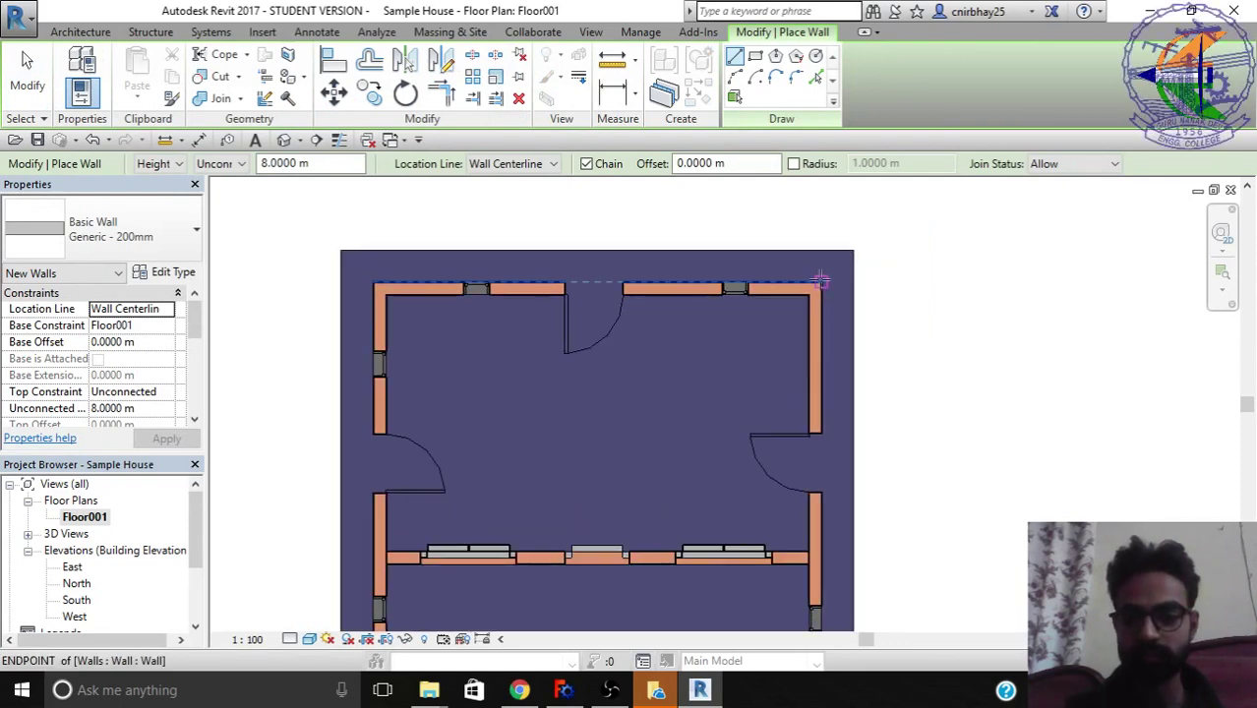
click(819, 283)
click(1149, 282)
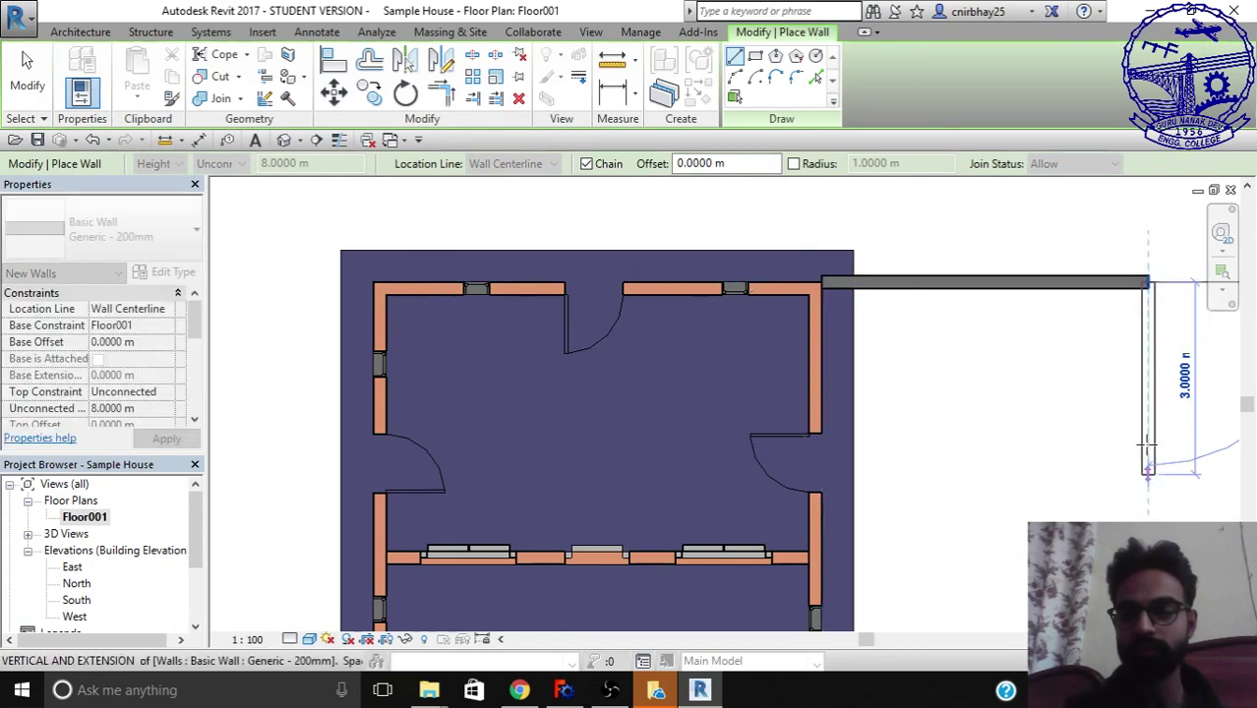
click(1147, 454)
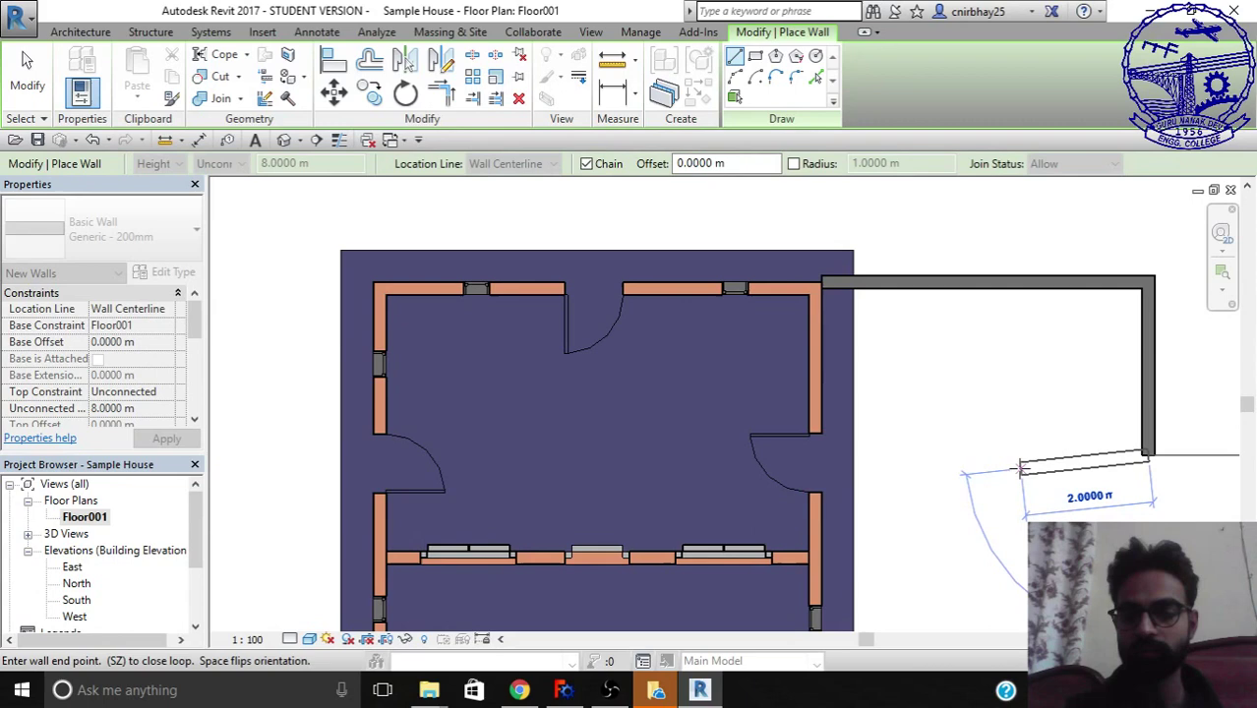
Continue the wall chain with a diagonal segment about 6.65 m long ending at the floor slab's front-right corner.
scroll(947, 539, down, 1)
scroll(935, 521, down, 2)
scroll(890, 537, up, 3)
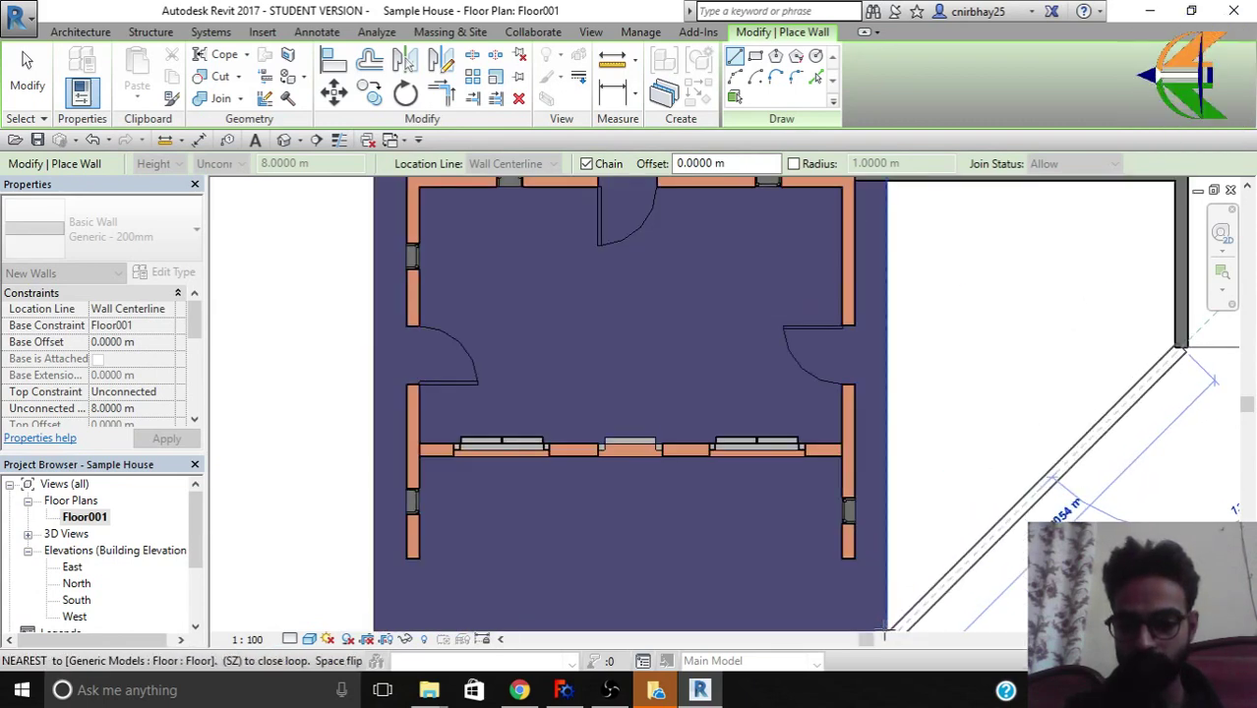
scroll(895, 550, down, 3)
scroll(890, 546, up, 3)
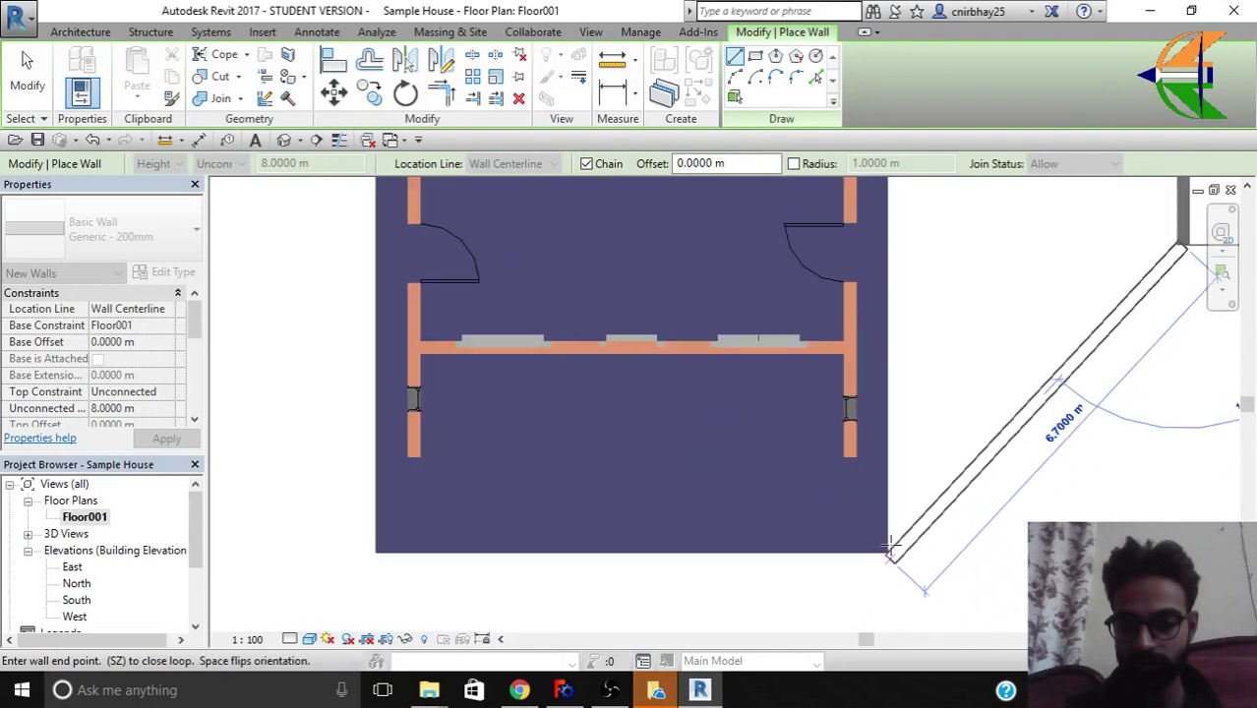
scroll(889, 546, up, 2)
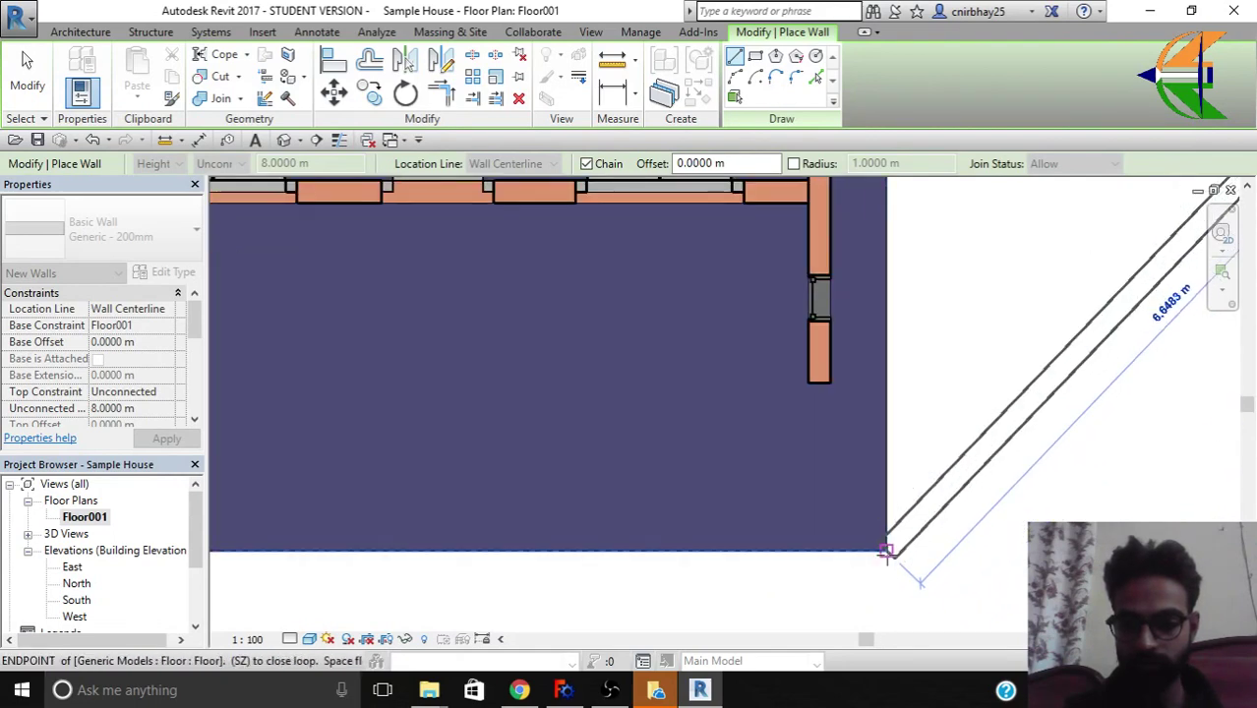
click(886, 550)
key(Escape)
key(Escape)
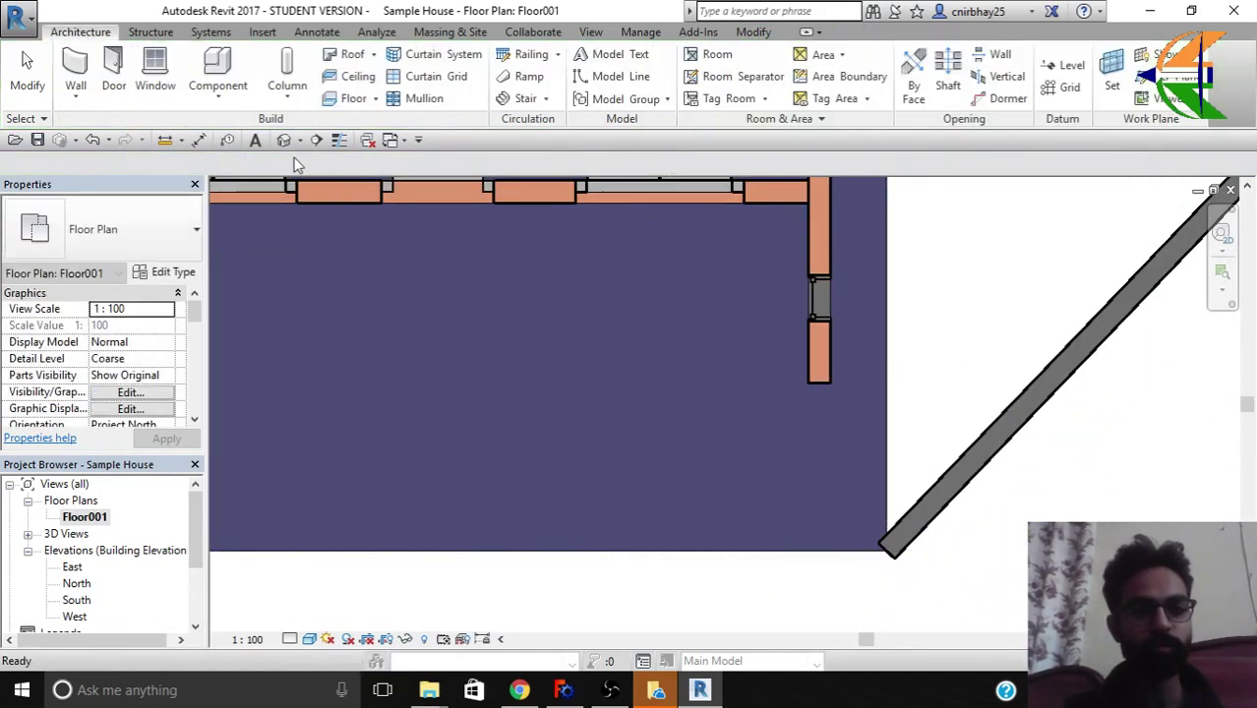
In the 3D view, set the unconnected height of the three new walls to 3000 mm and inspect the result around the house.
click(284, 141)
shift+middle_drag(500, 346, 954, 537)
click(854, 288)
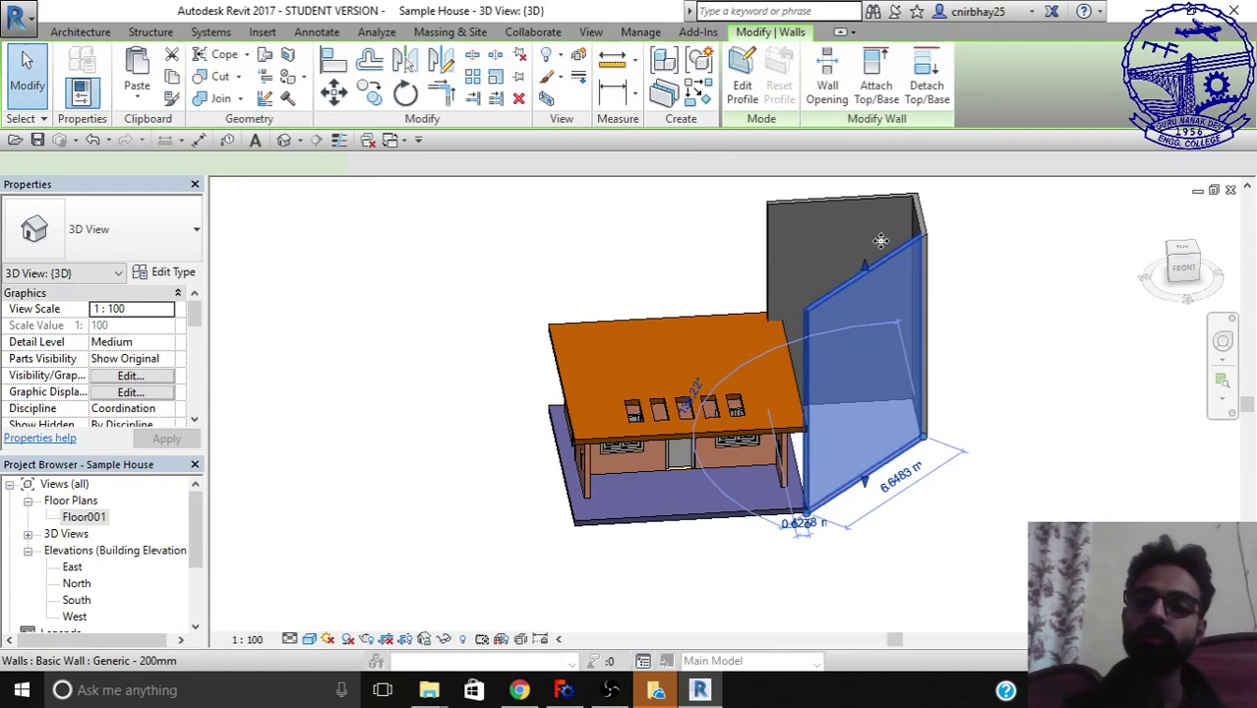
ctrl+click(885, 208)
ctrl+click(885, 209)
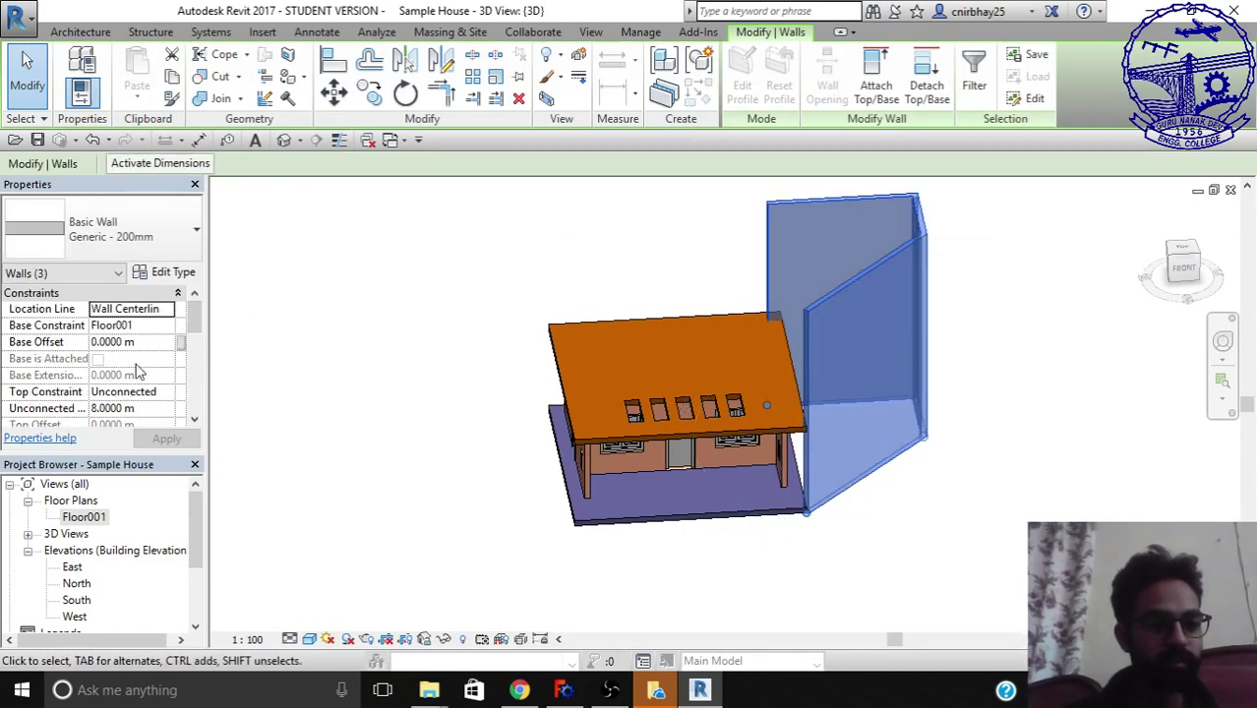
click(167, 393)
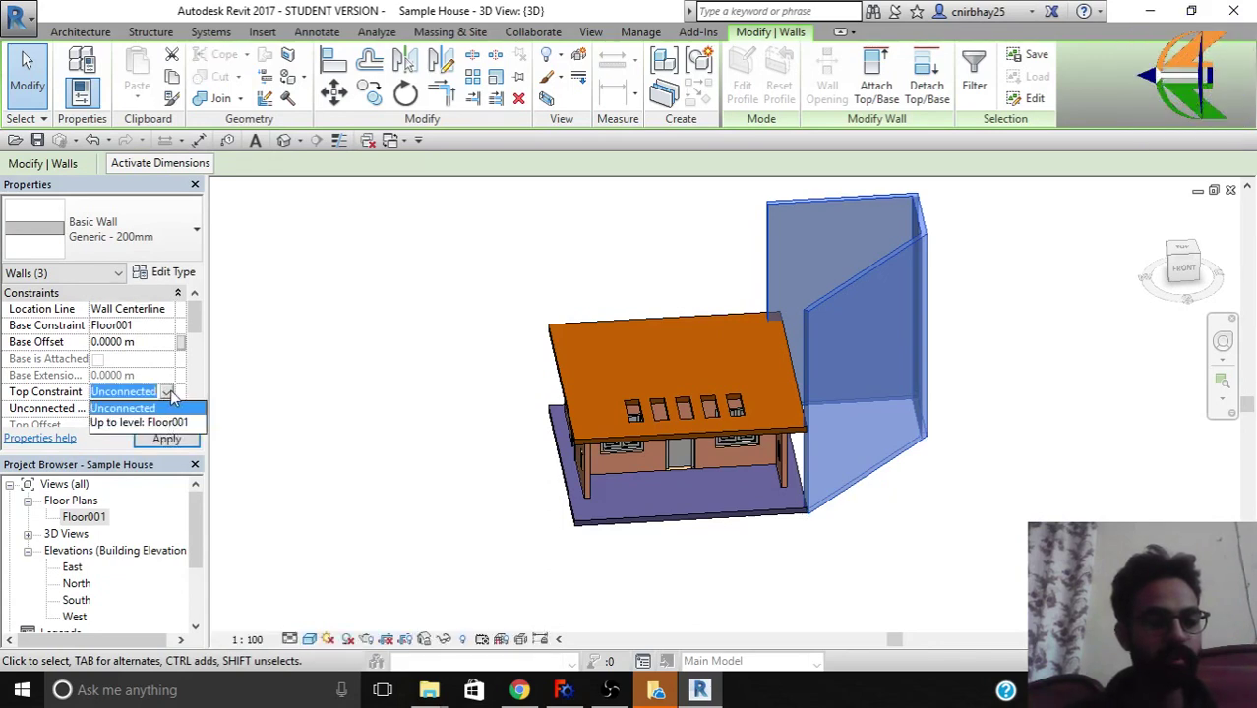
click(157, 408)
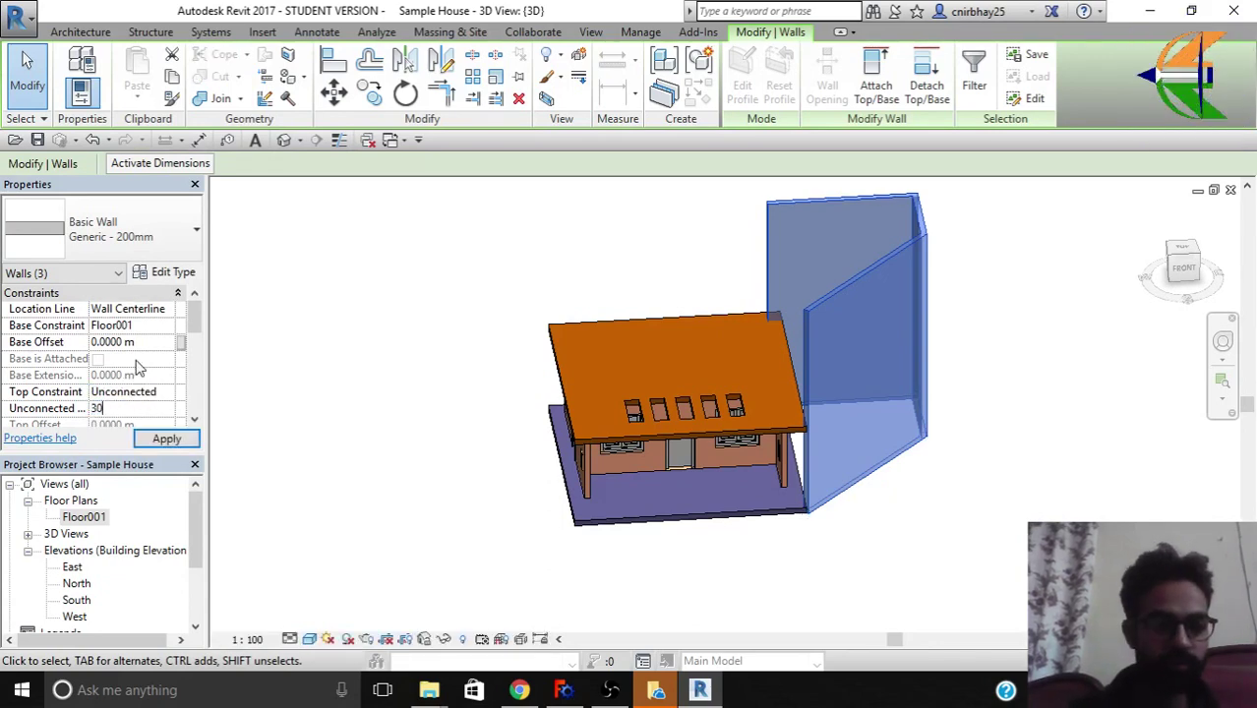
click(166, 440)
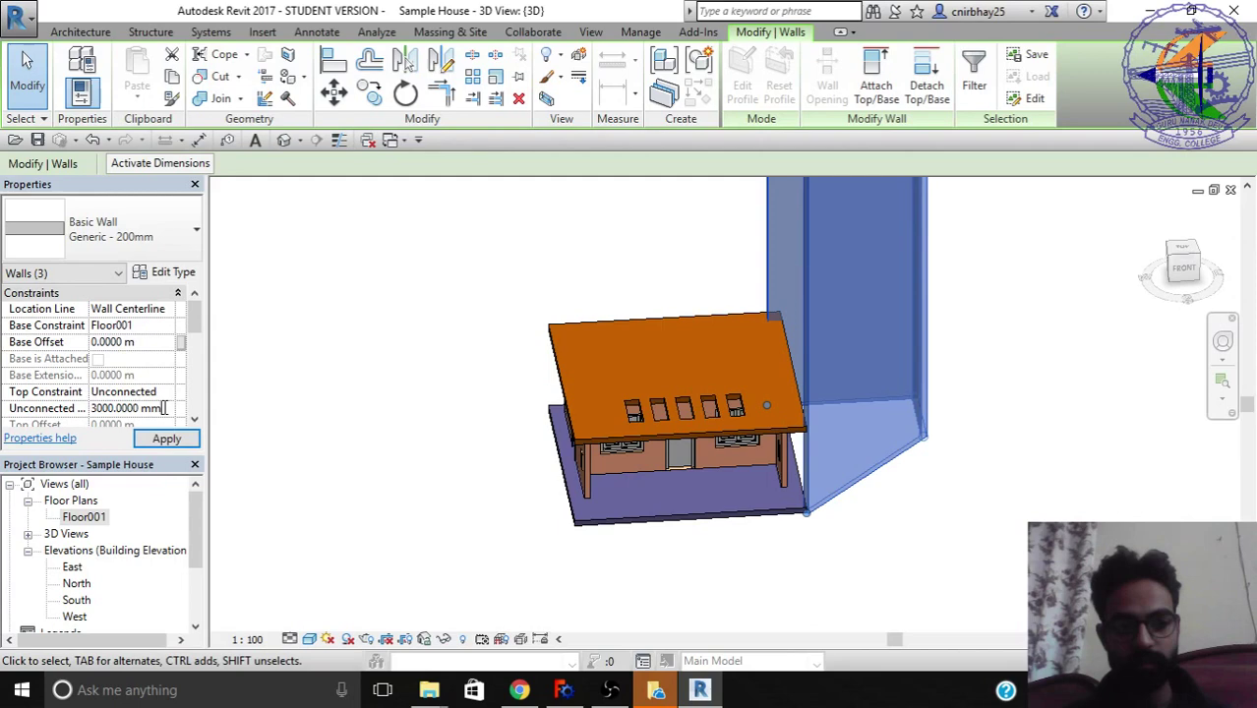
click(166, 439)
click(449, 455)
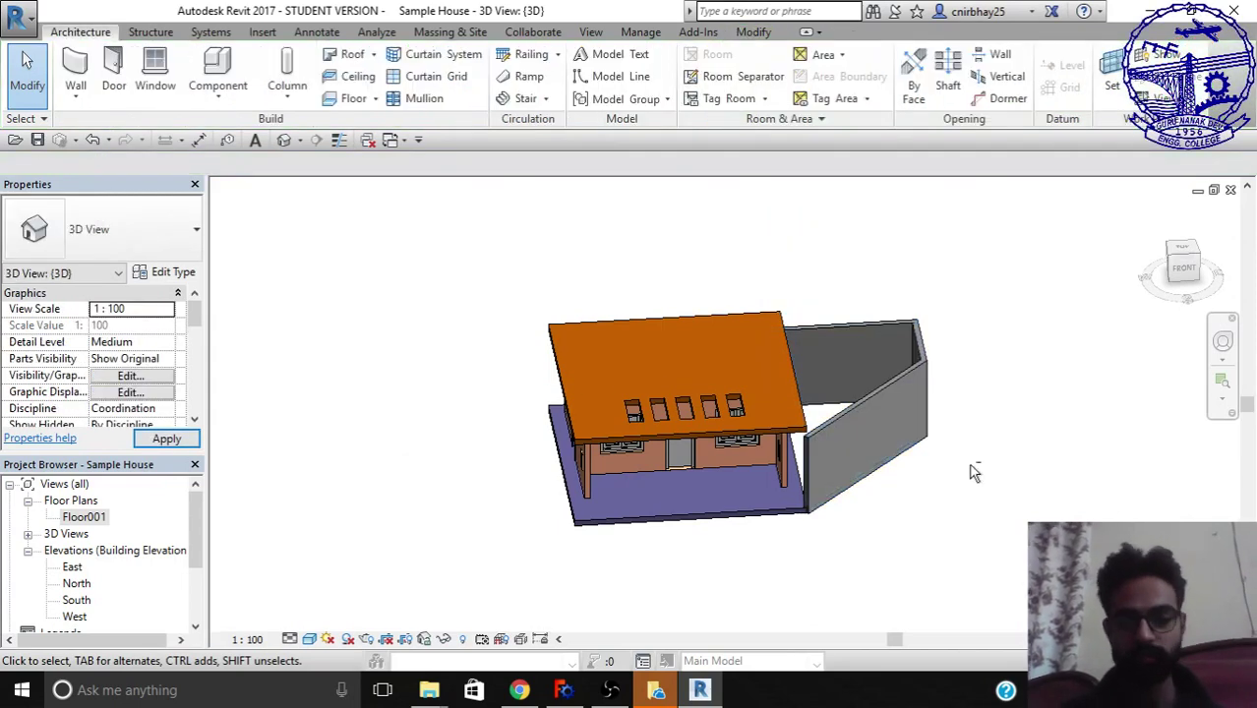
shift+middle_drag(972, 473, 964, 295)
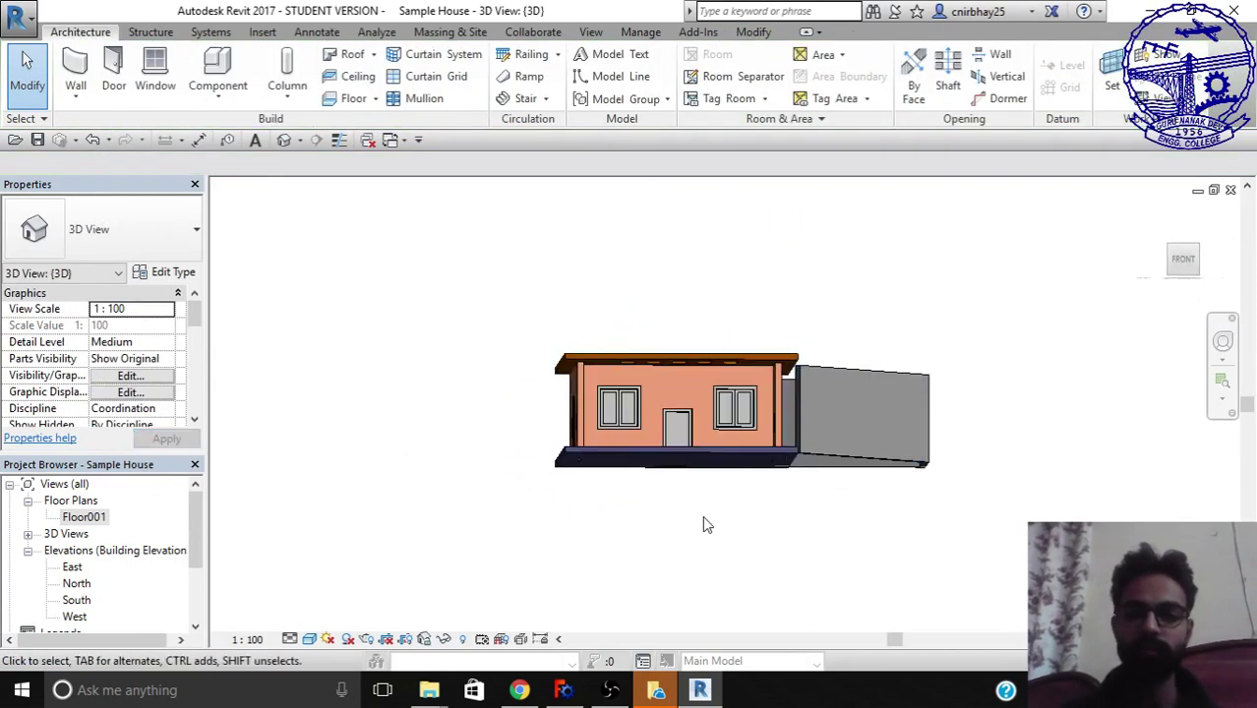
shift+middle_drag(704, 524, 724, 504)
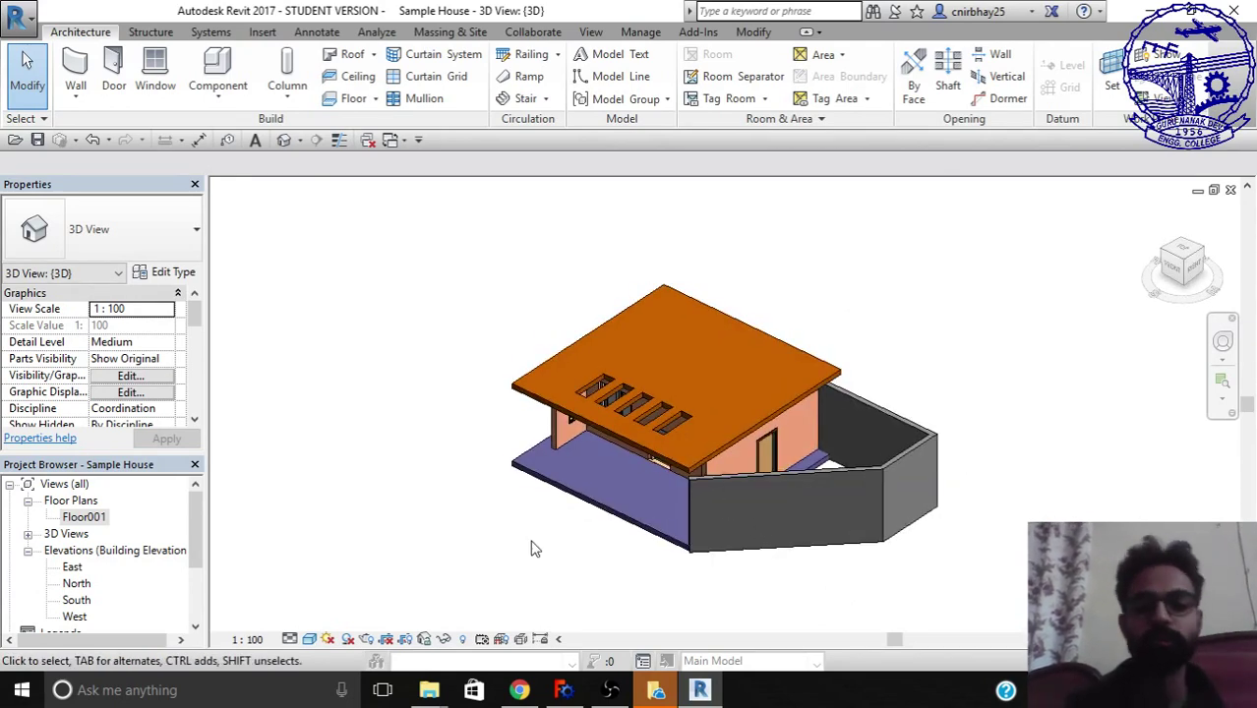